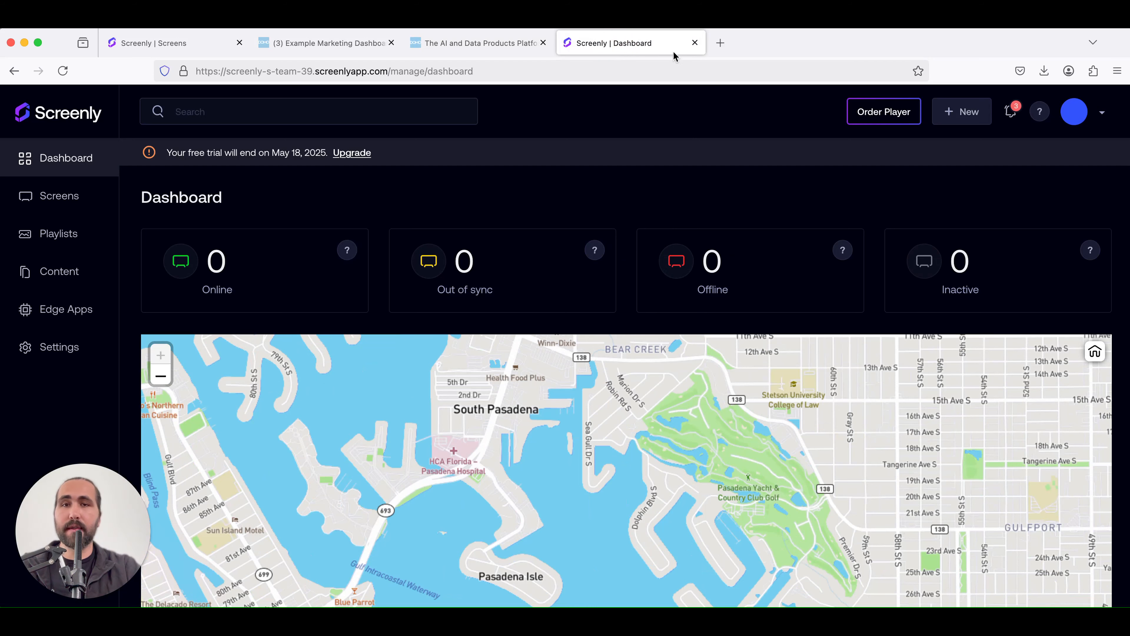
Go to the Screens section and start adding a new screen
click(447, 45)
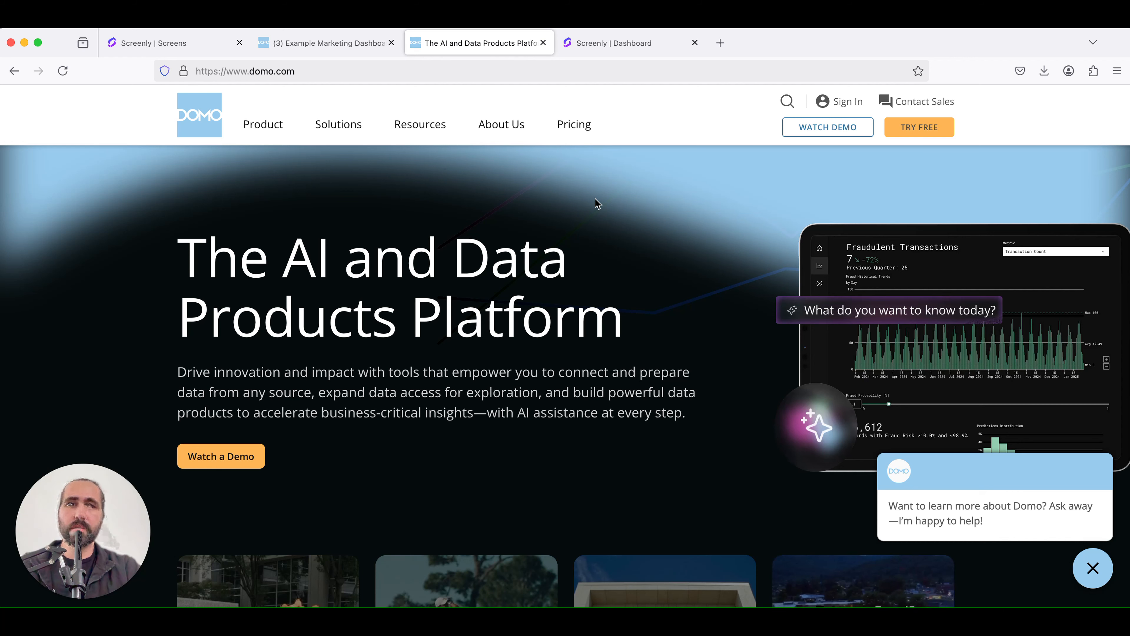
click(622, 54)
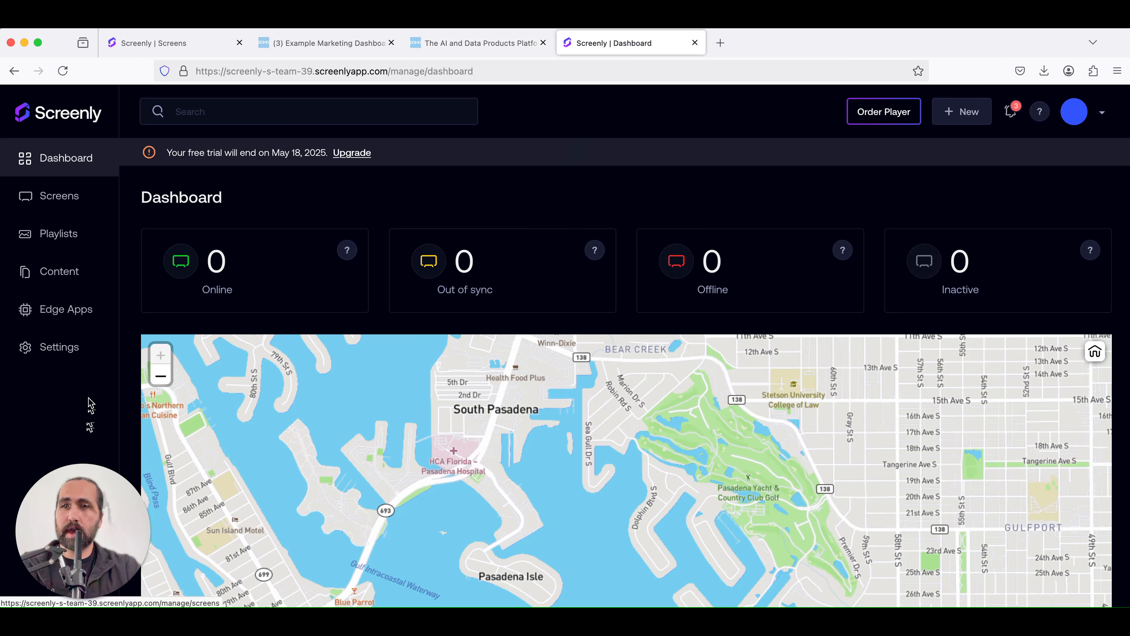
click(70, 201)
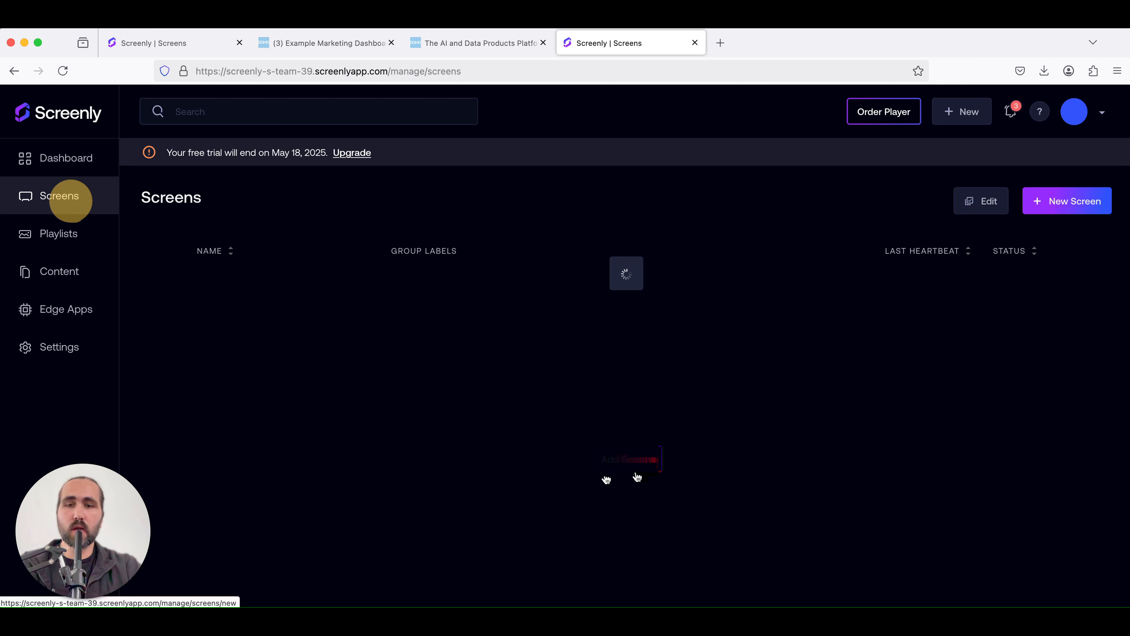
click(637, 467)
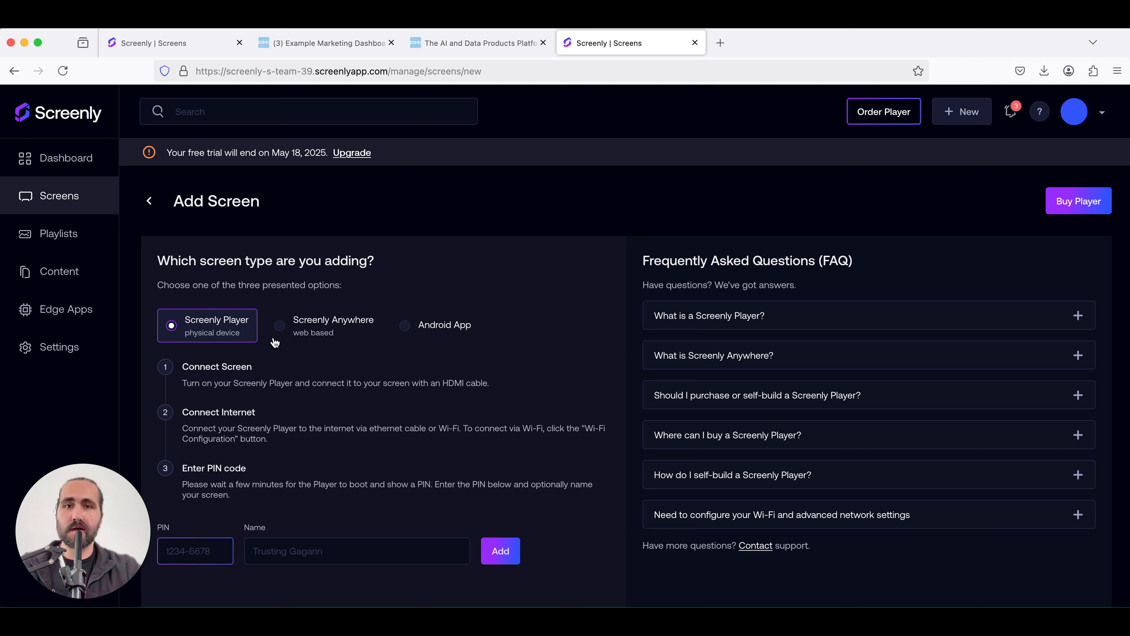
Choose the Screenly Anywhere screen type and open the anywhere.screenly.io link in a new tab
click(291, 342)
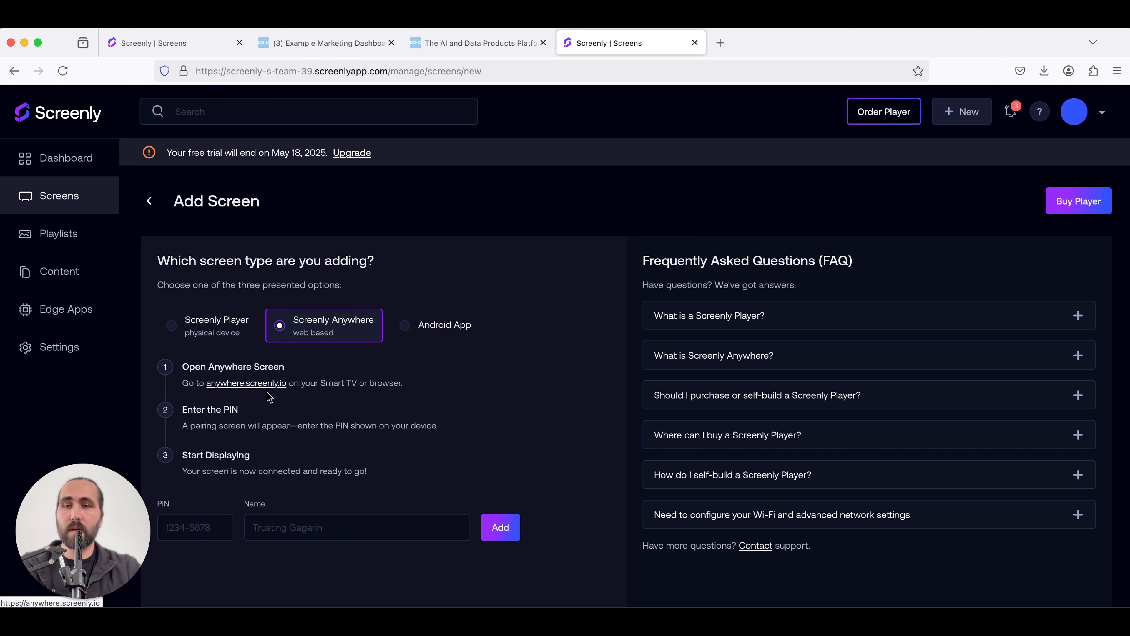
click(270, 387)
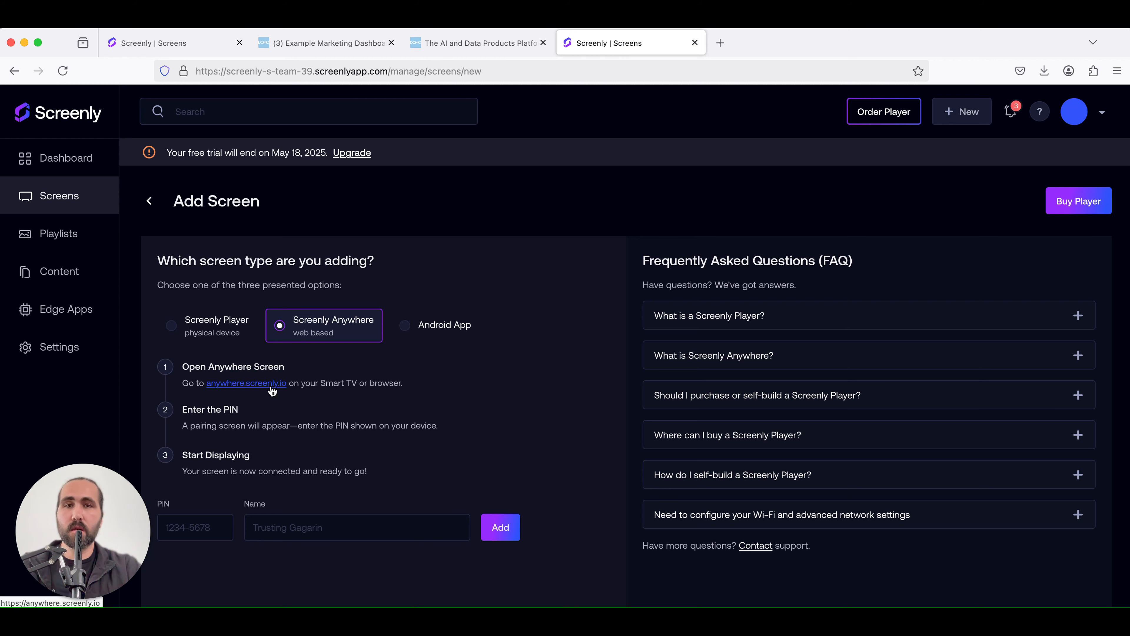
click(271, 385)
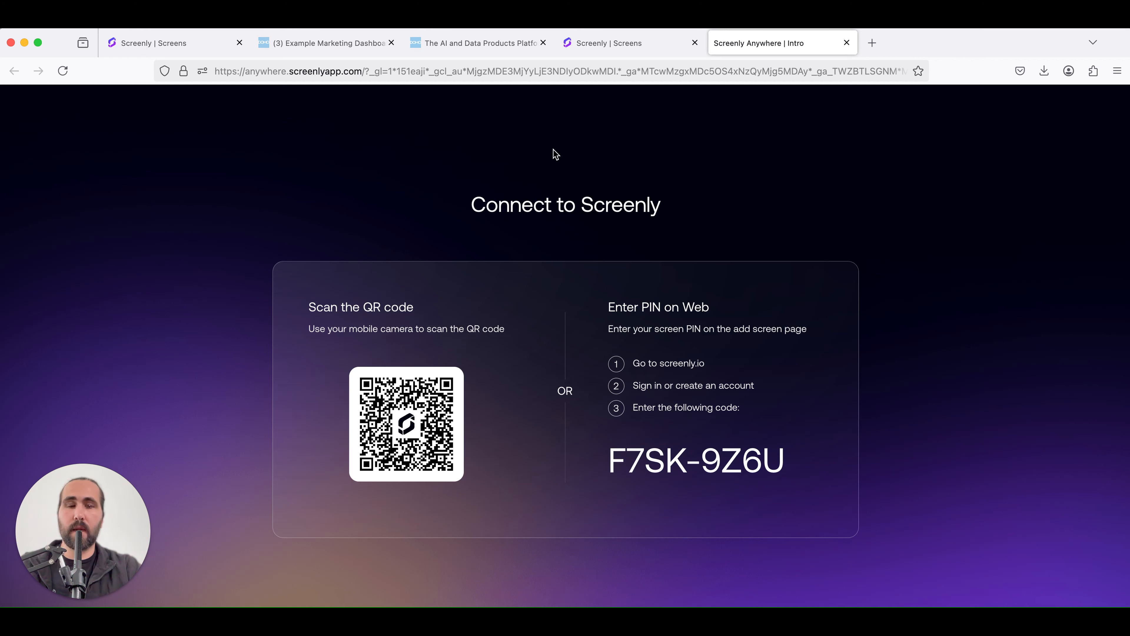
Enter the pairing PIN shown on the Anywhere screen into the PIN field
click(655, 47)
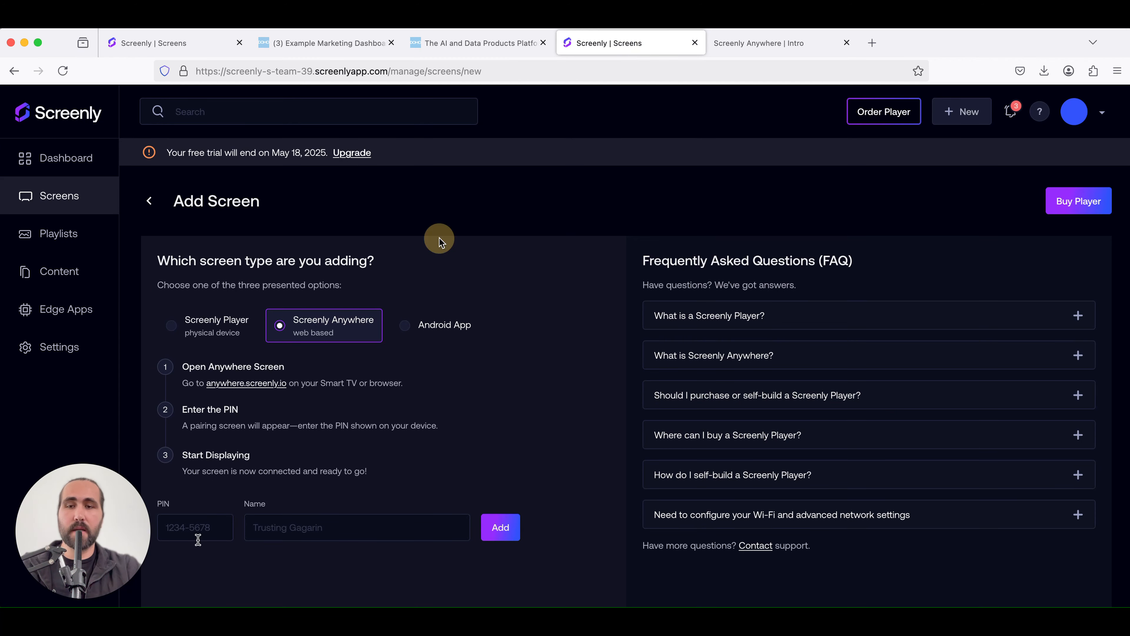
click(198, 537)
text(F7SK)
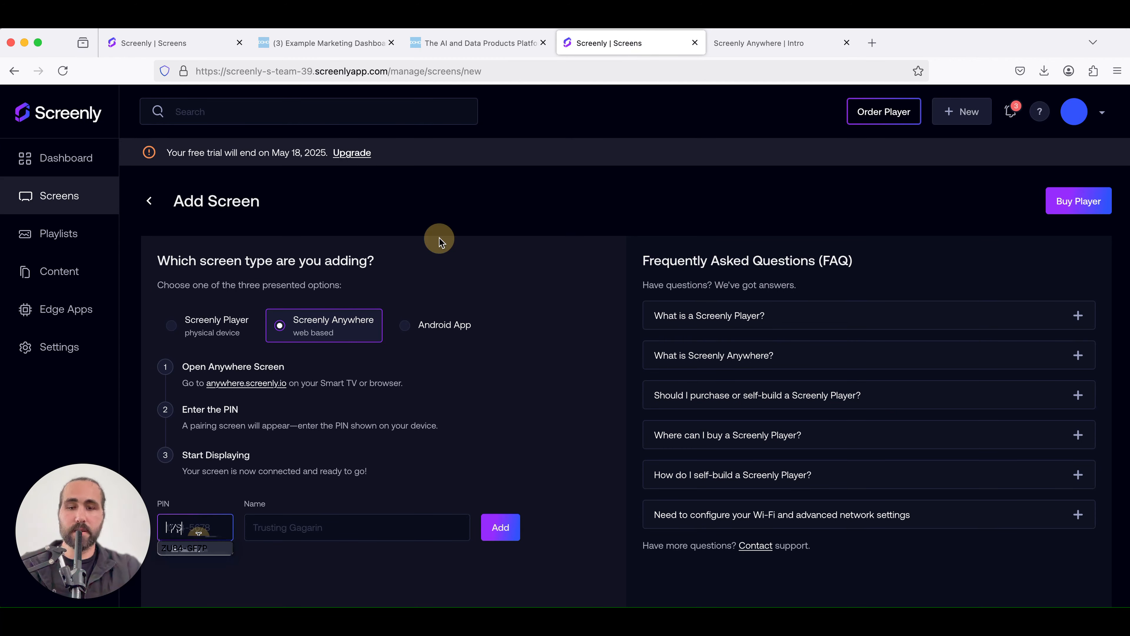
click(781, 54)
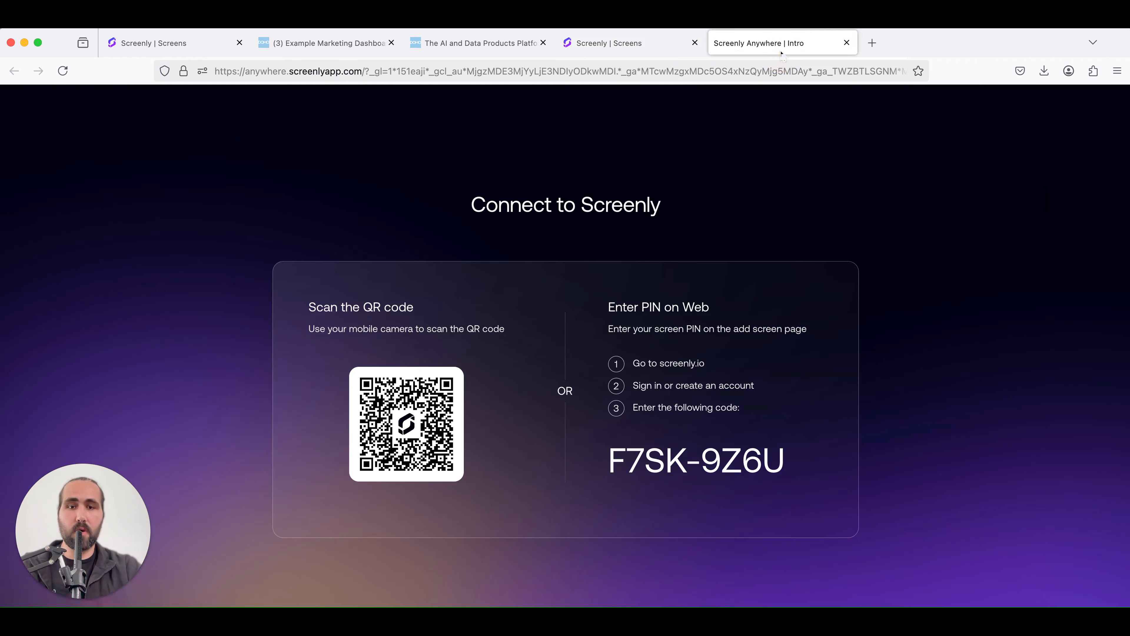
click(642, 47)
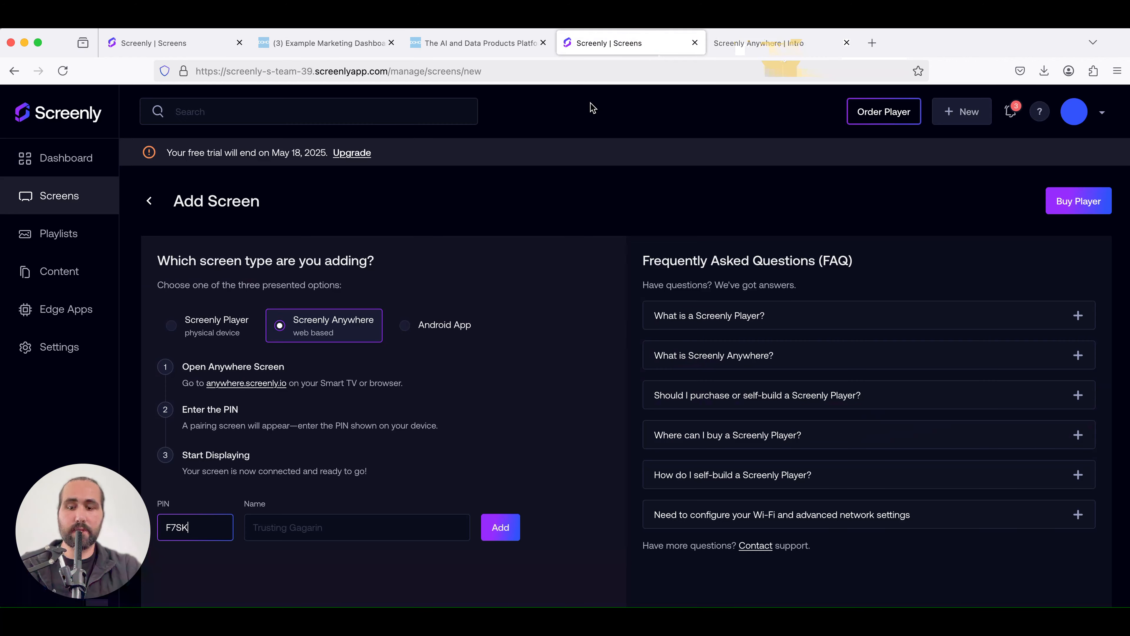
text(-9)
text(Z6)
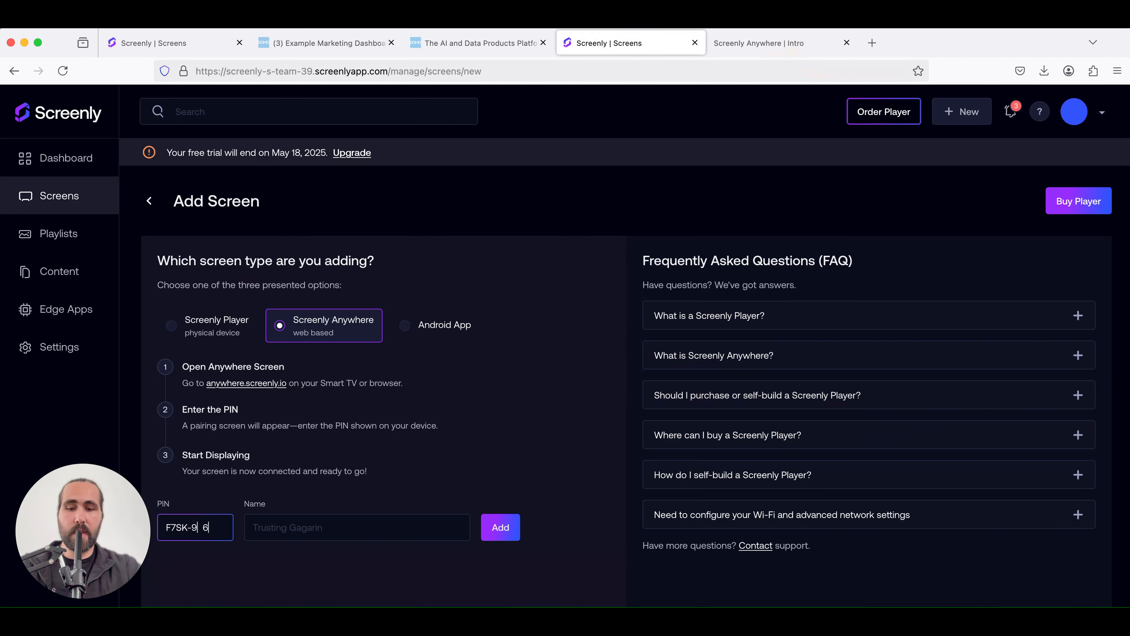
text(U)
Name the screen Test Screen, add it, and return to the Screens list
key(Tab)
text(T)
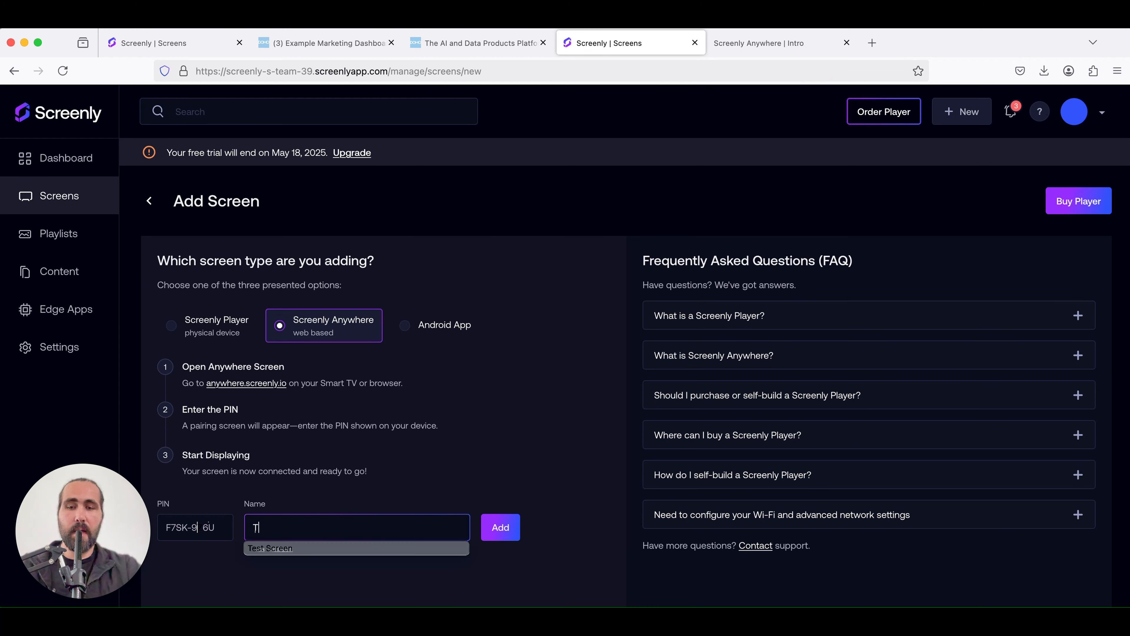
text(est S)
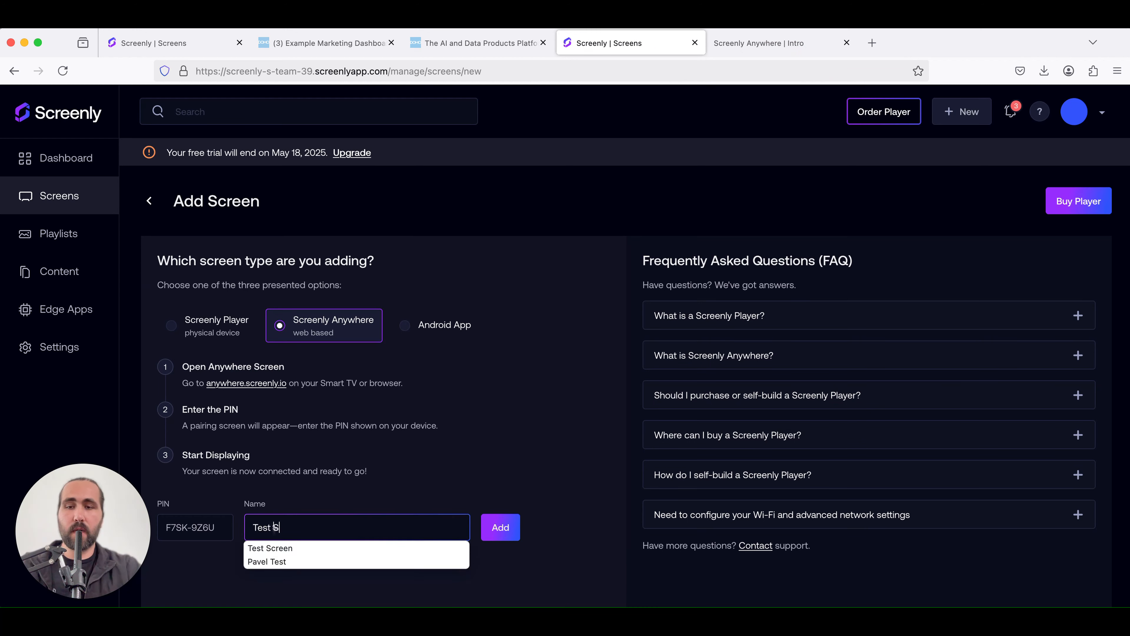
text(cr)
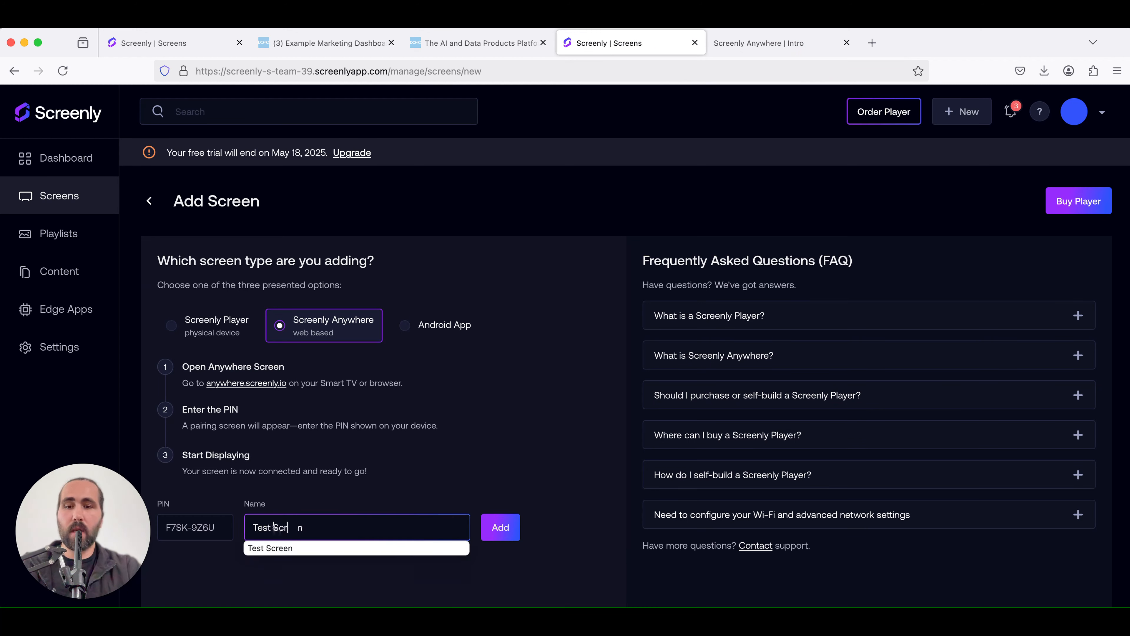
text(een)
click(561, 470)
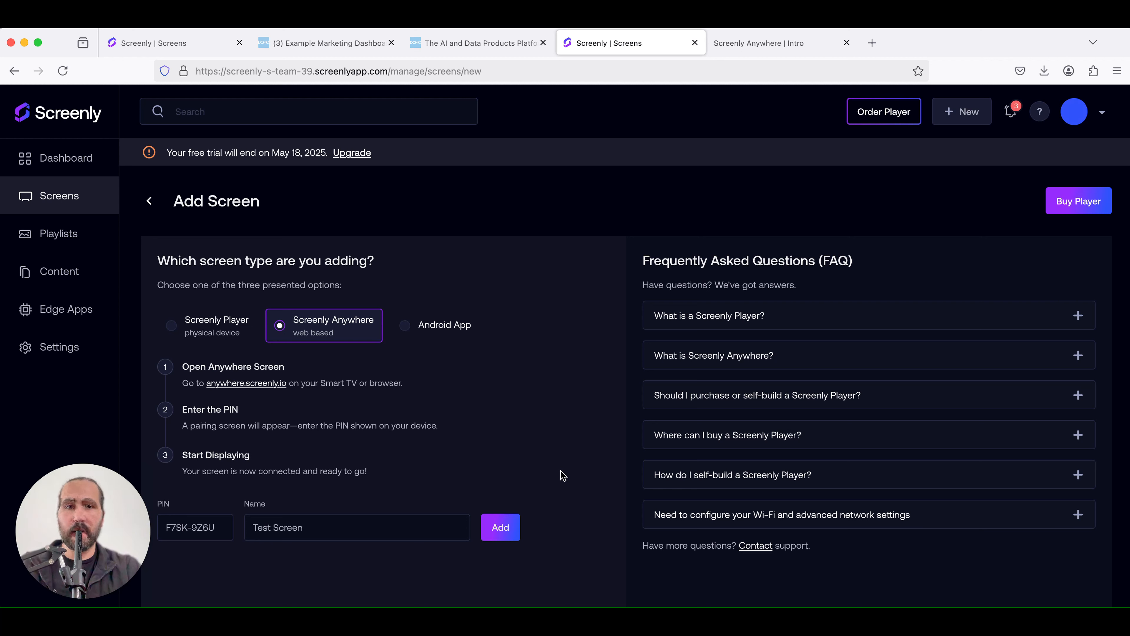
click(501, 529)
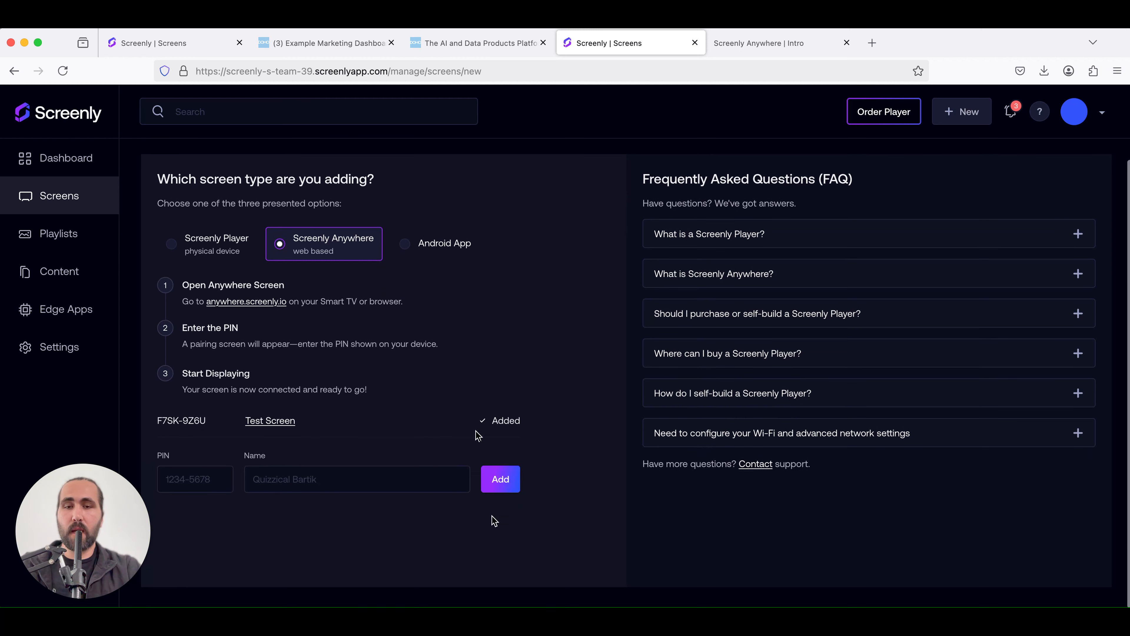
click(66, 196)
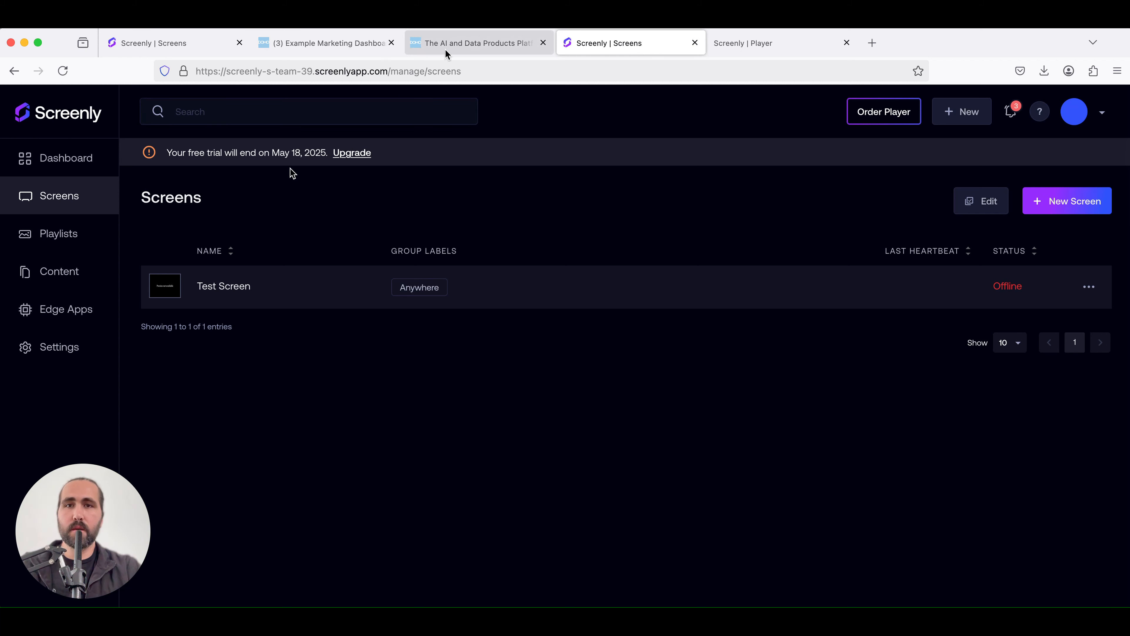
In Domo, open the Embed Dashboard dialog for the Example Marketing Dashboard
click(352, 42)
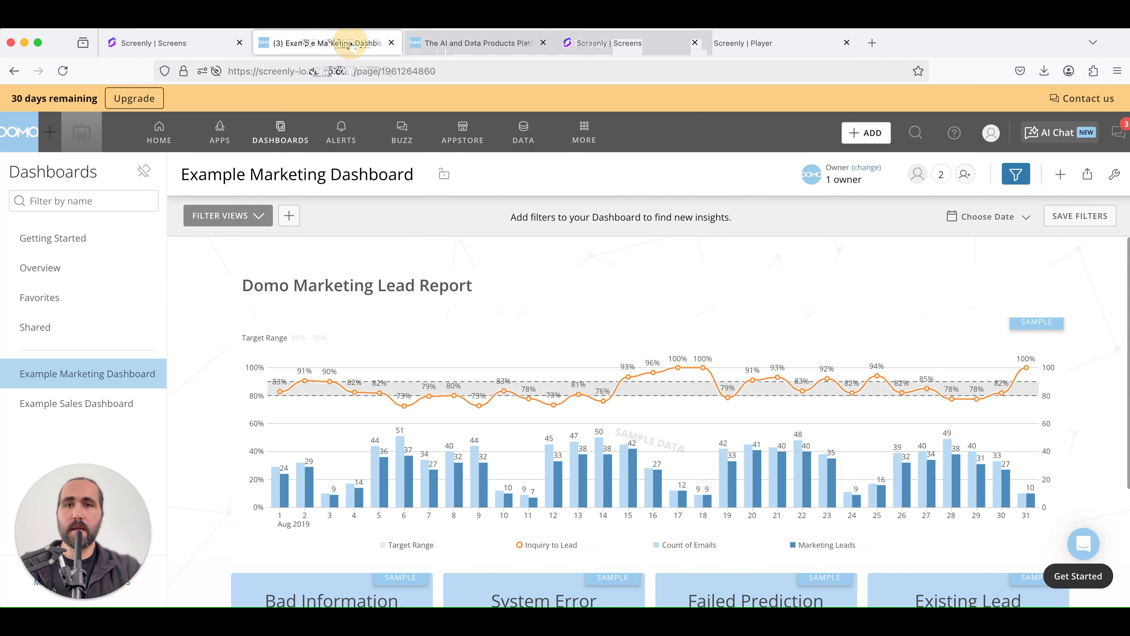
click(13, 136)
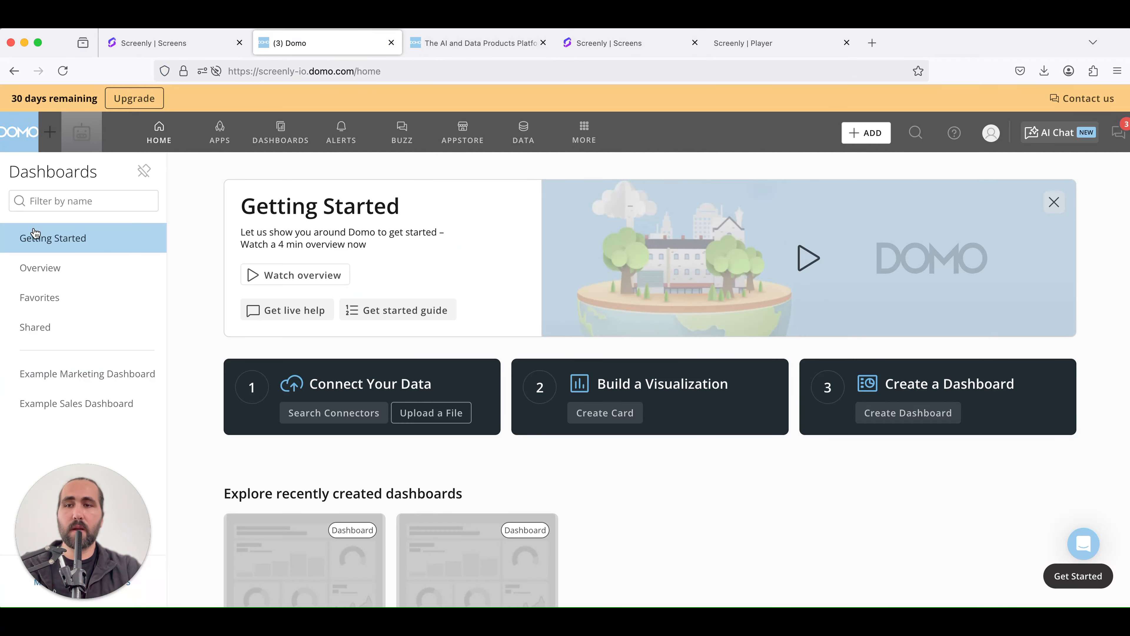
scroll(199, 400, down, 2)
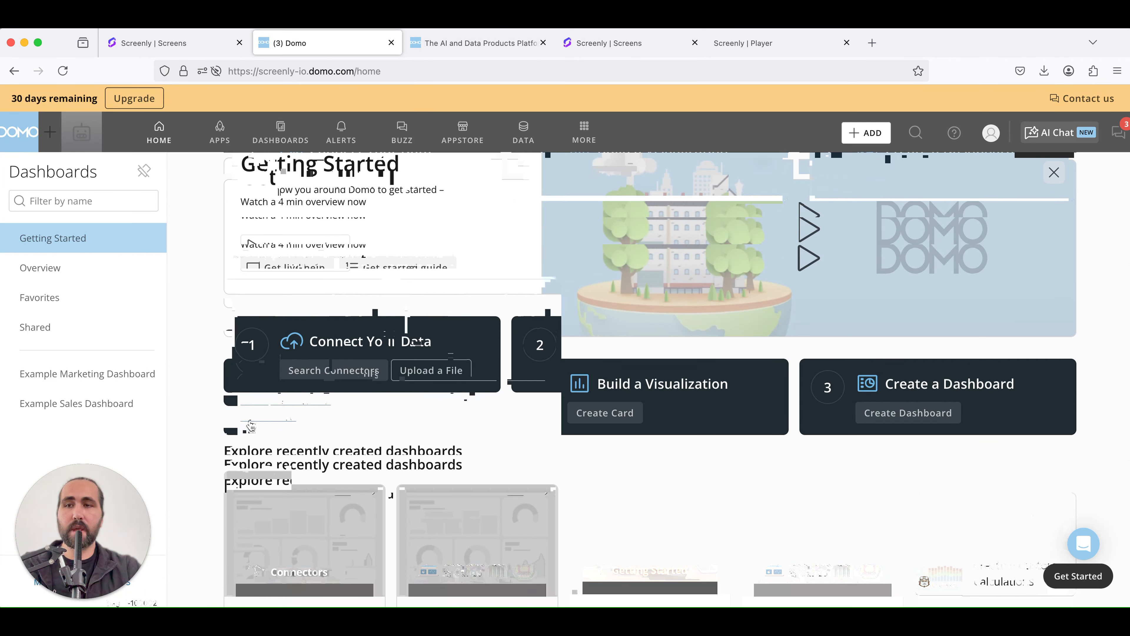
scroll(264, 426, down, 4)
click(286, 401)
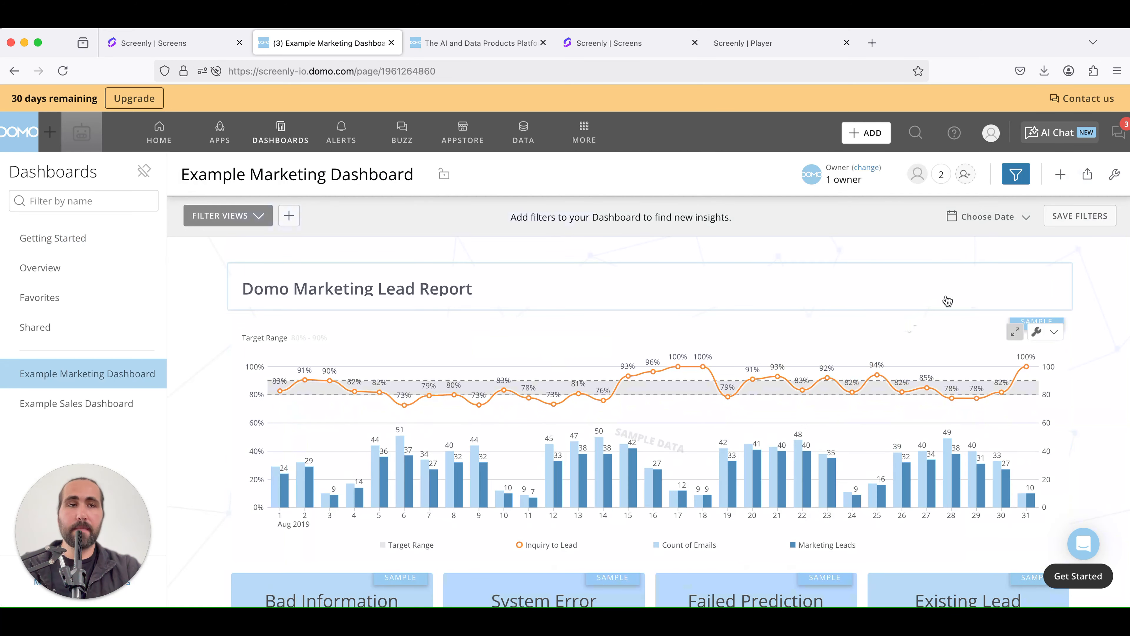
click(1089, 178)
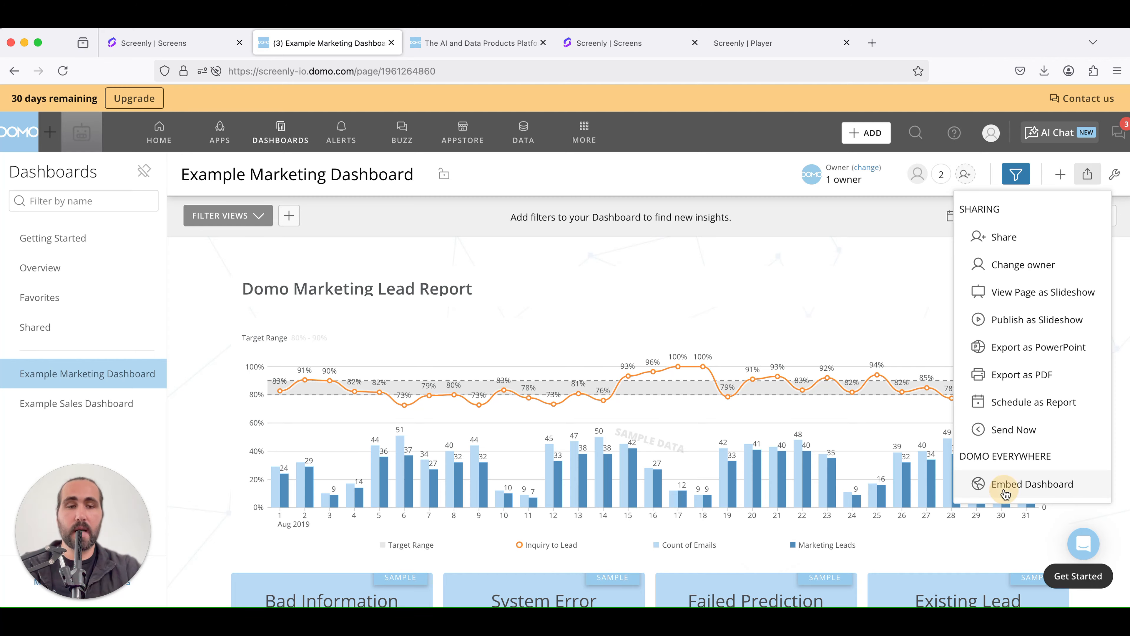
click(1006, 494)
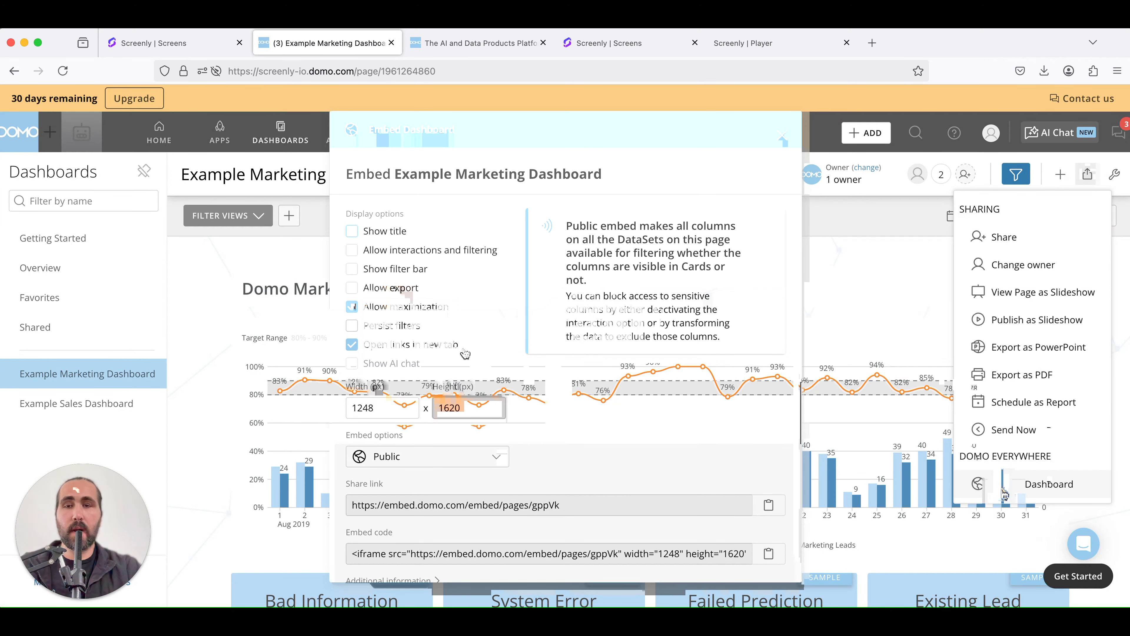
Copy the dashboard's public share link and close the embed dialog
scroll(447, 376, down, 1)
scroll(447, 377, up, 1)
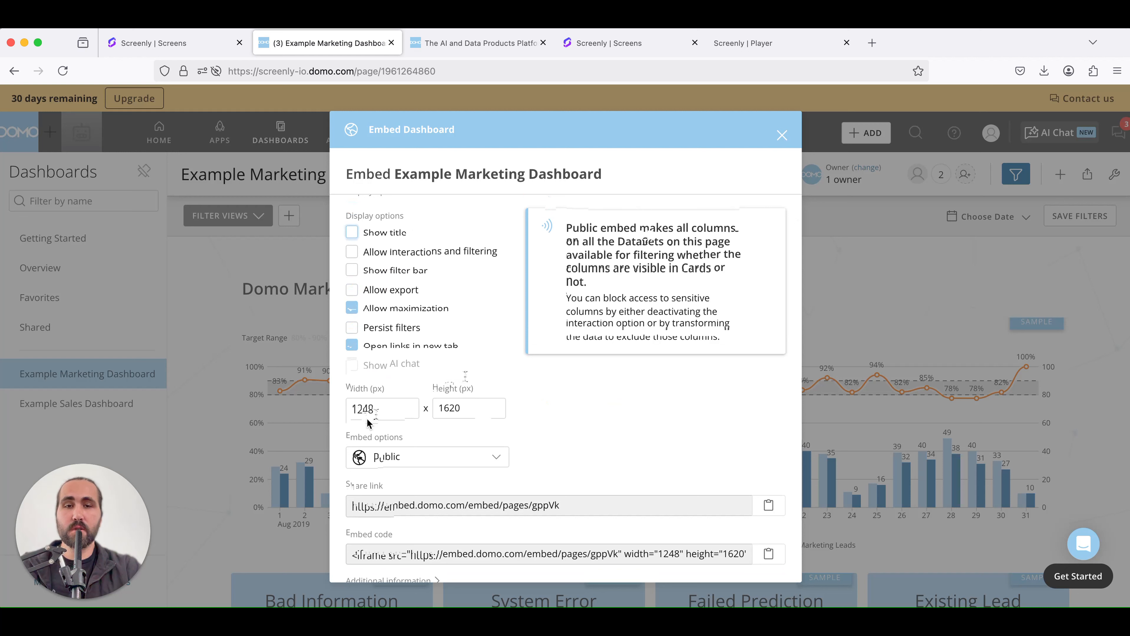
scroll(434, 434, down, 1)
click(433, 433)
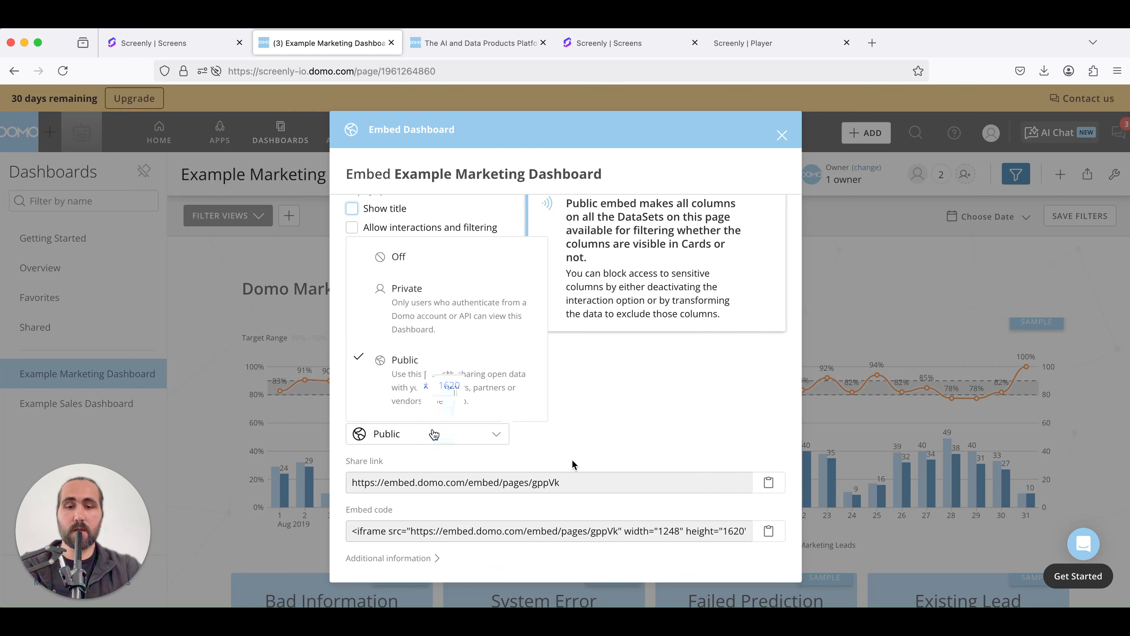
click(657, 492)
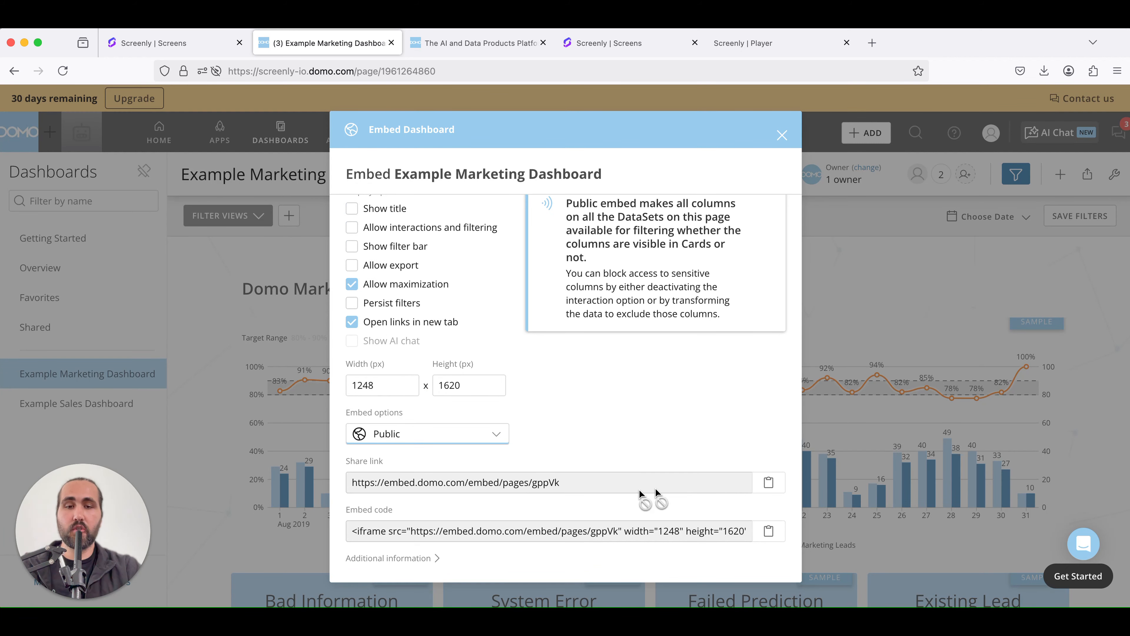
click(772, 489)
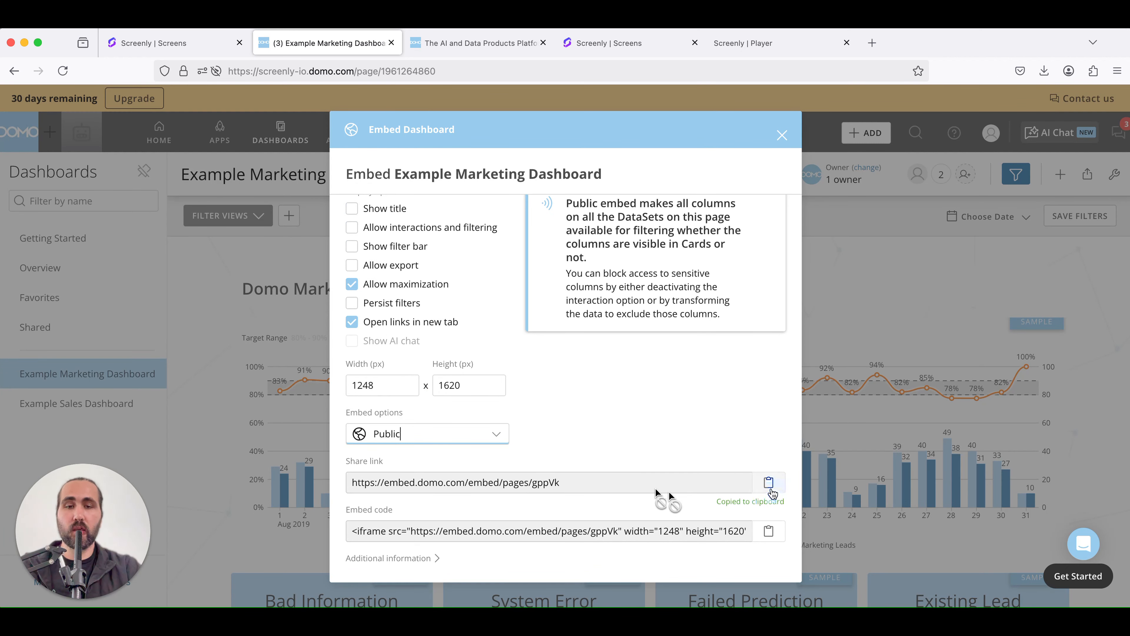
click(782, 136)
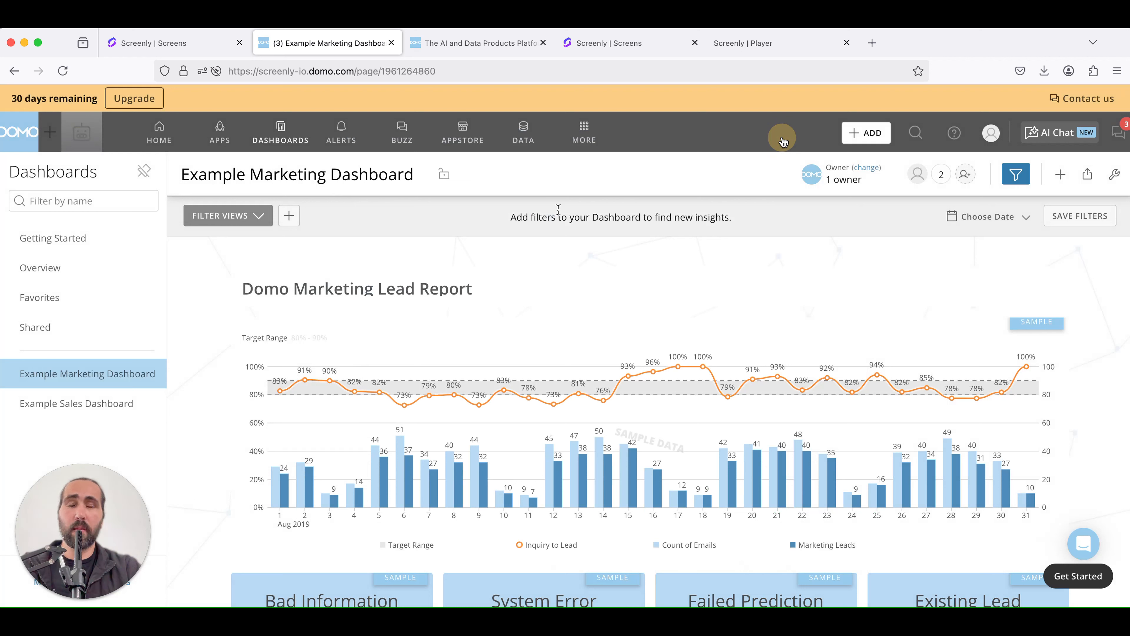
Open the Domo Everywhere embed management page from Admin
click(581, 136)
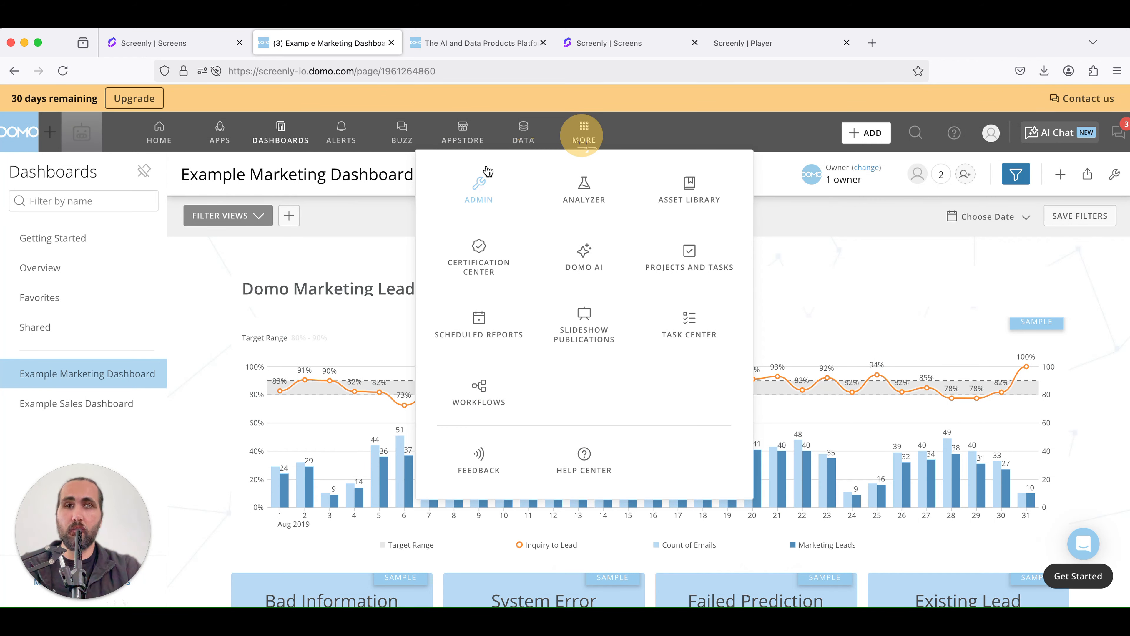
click(489, 179)
scroll(498, 336, down, 5)
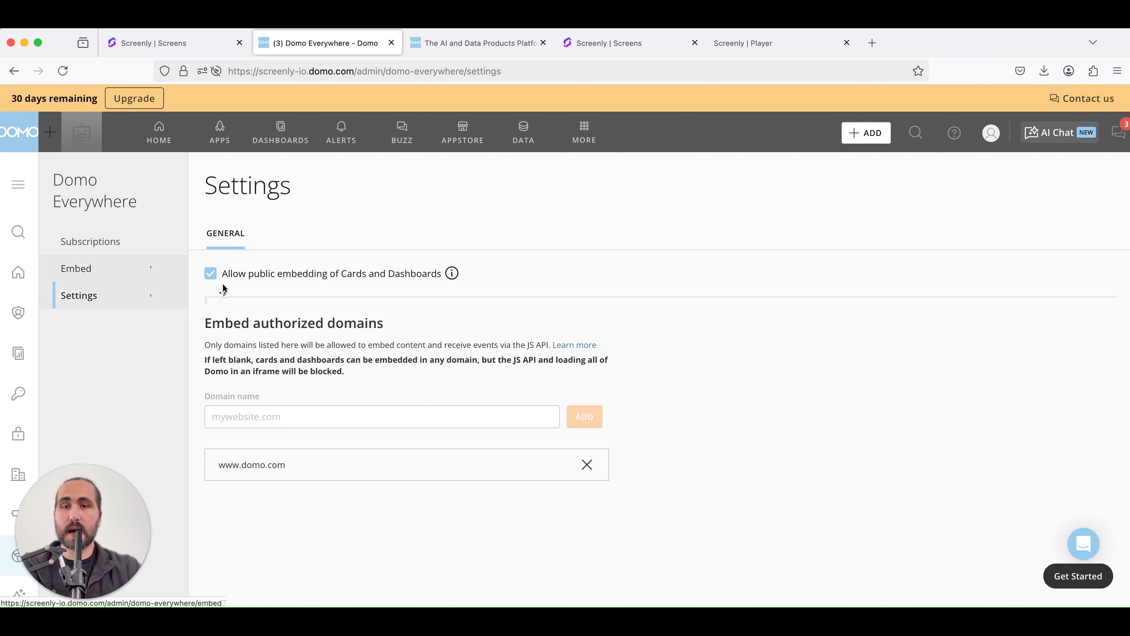
click(105, 282)
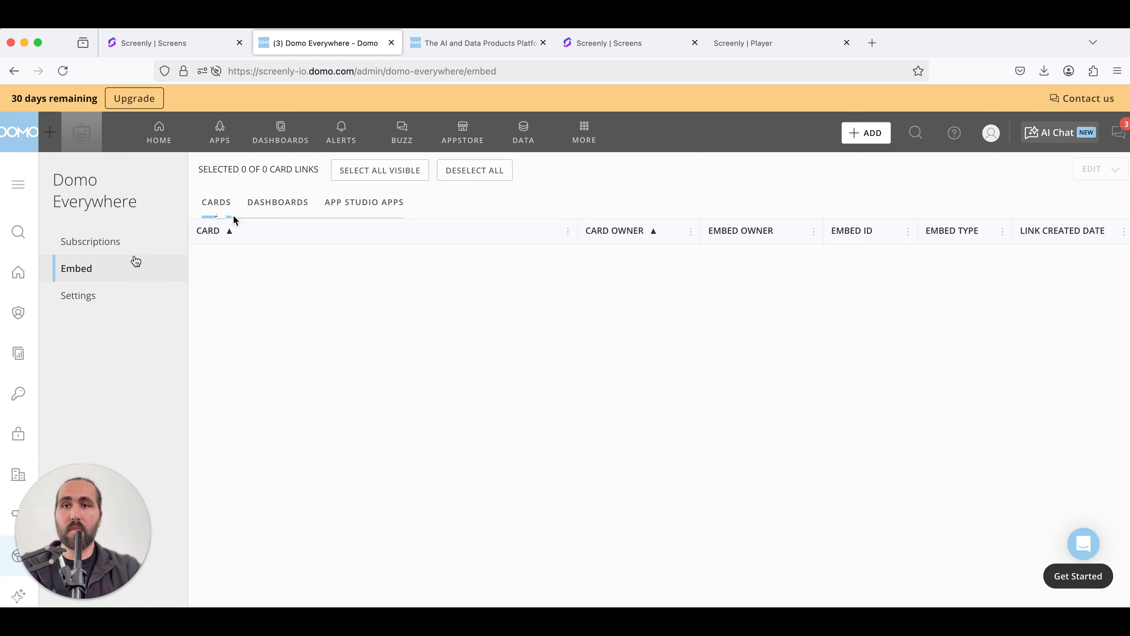
Set the Example Marketing Dashboard's embed type to Public in the dashboards embed list
click(277, 209)
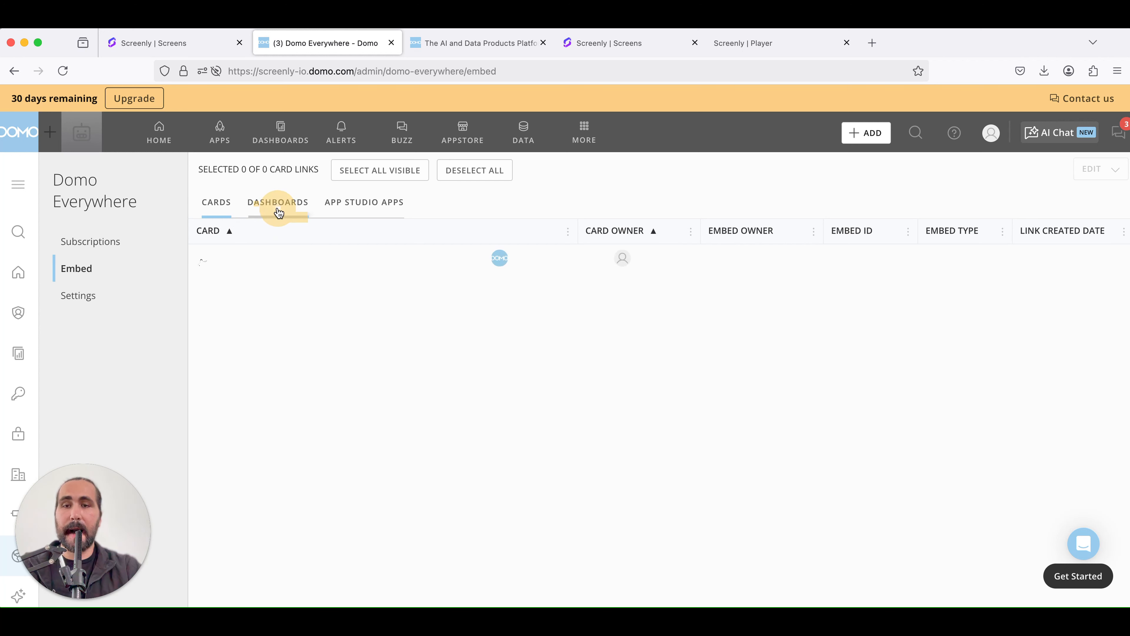
click(201, 257)
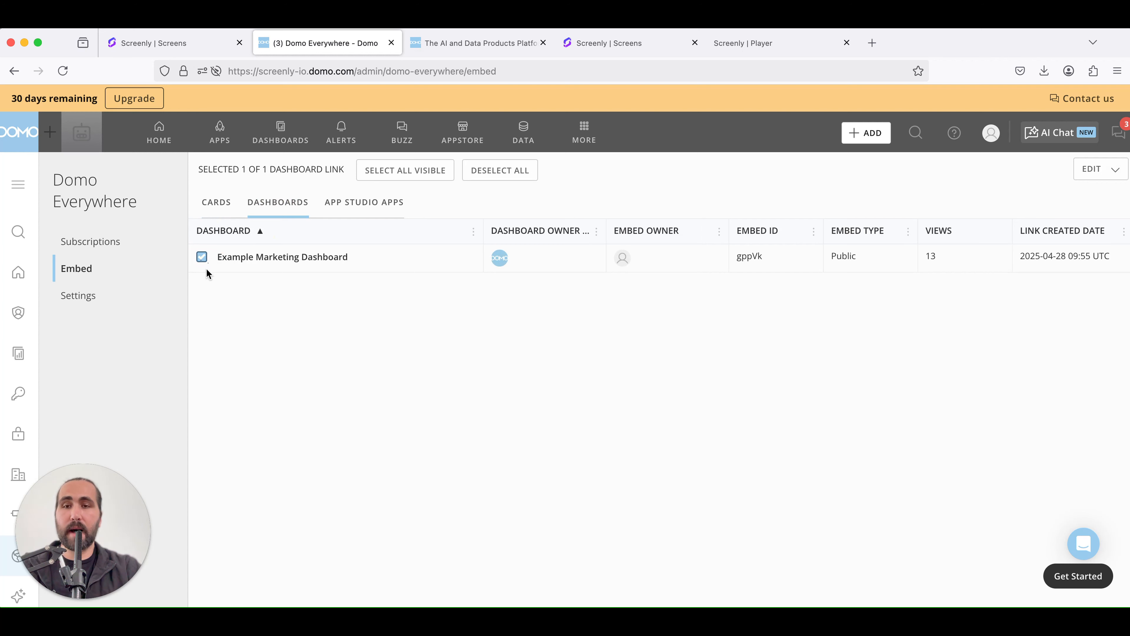
click(1101, 175)
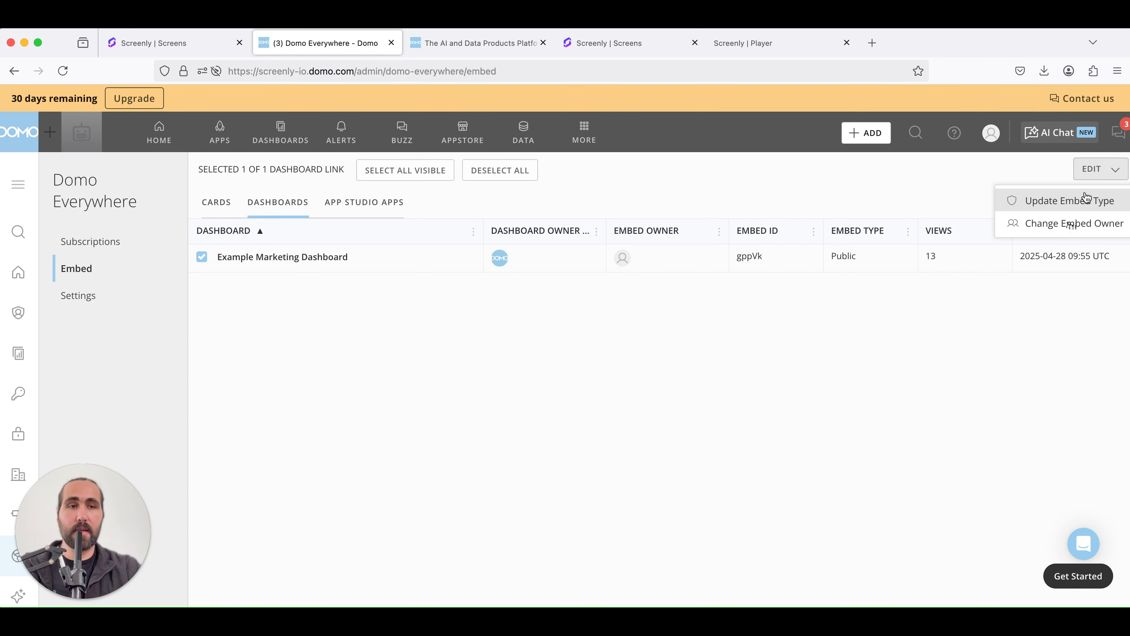
click(1074, 206)
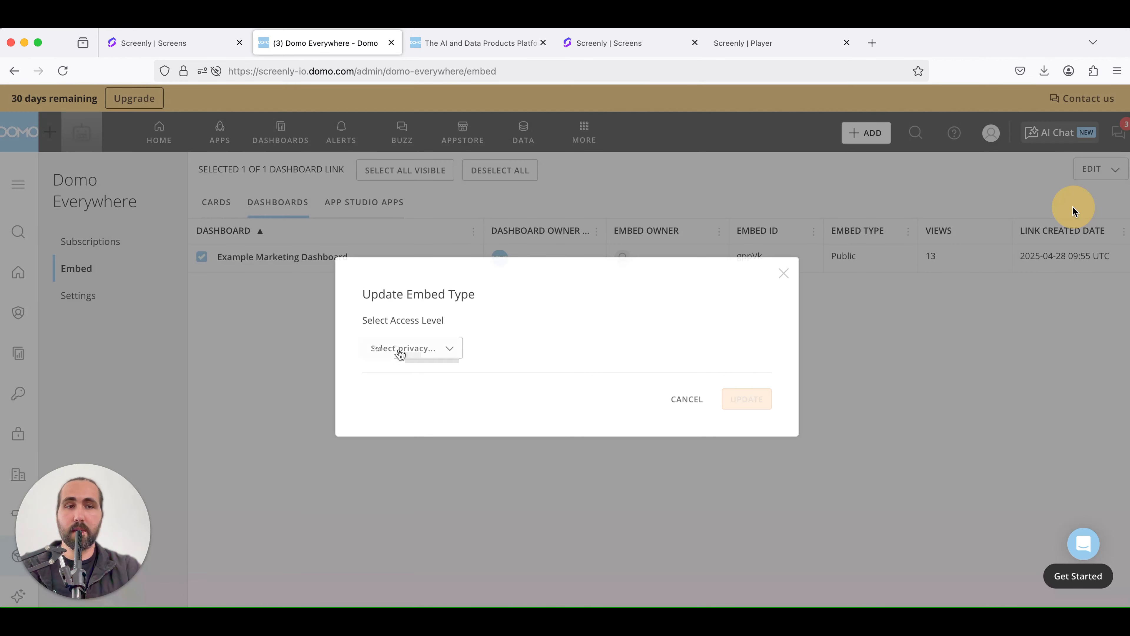
click(406, 349)
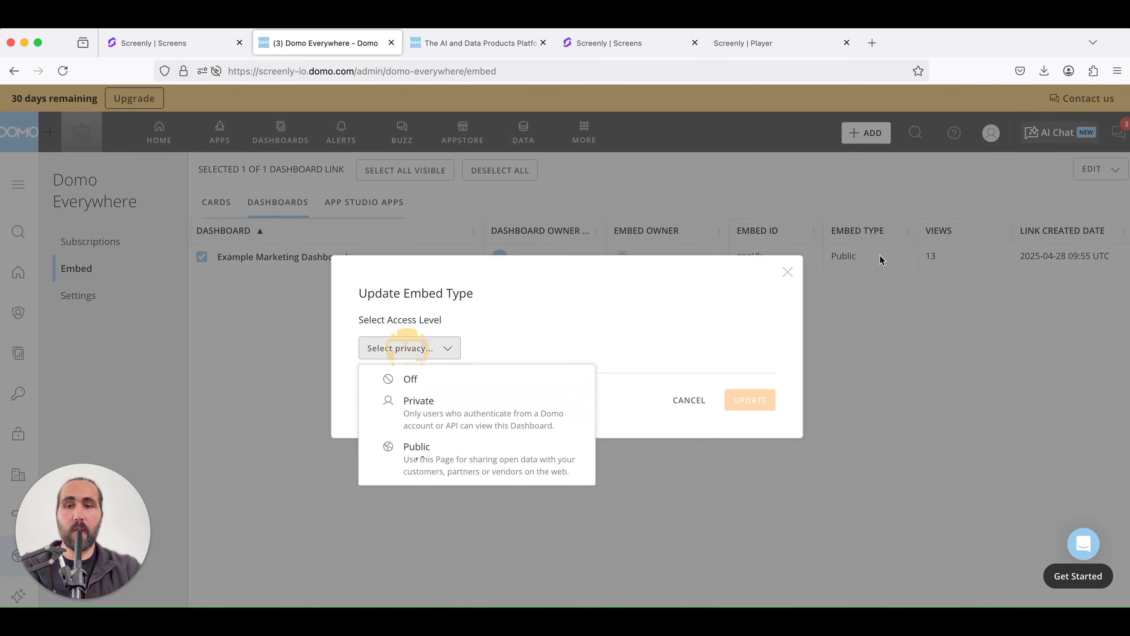
click(457, 472)
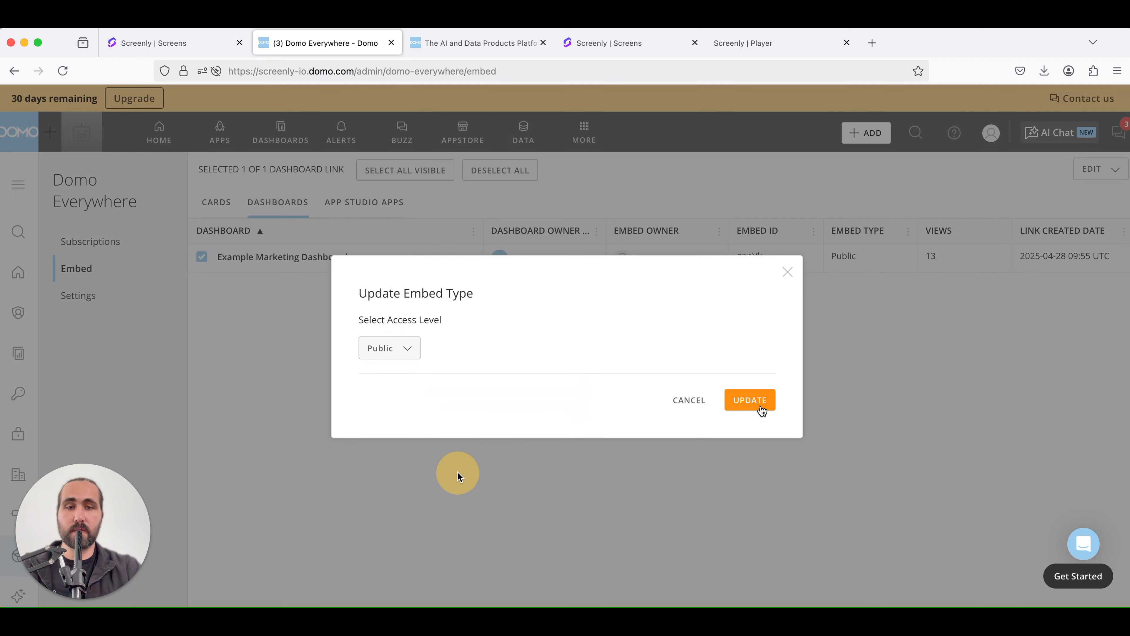
click(750, 400)
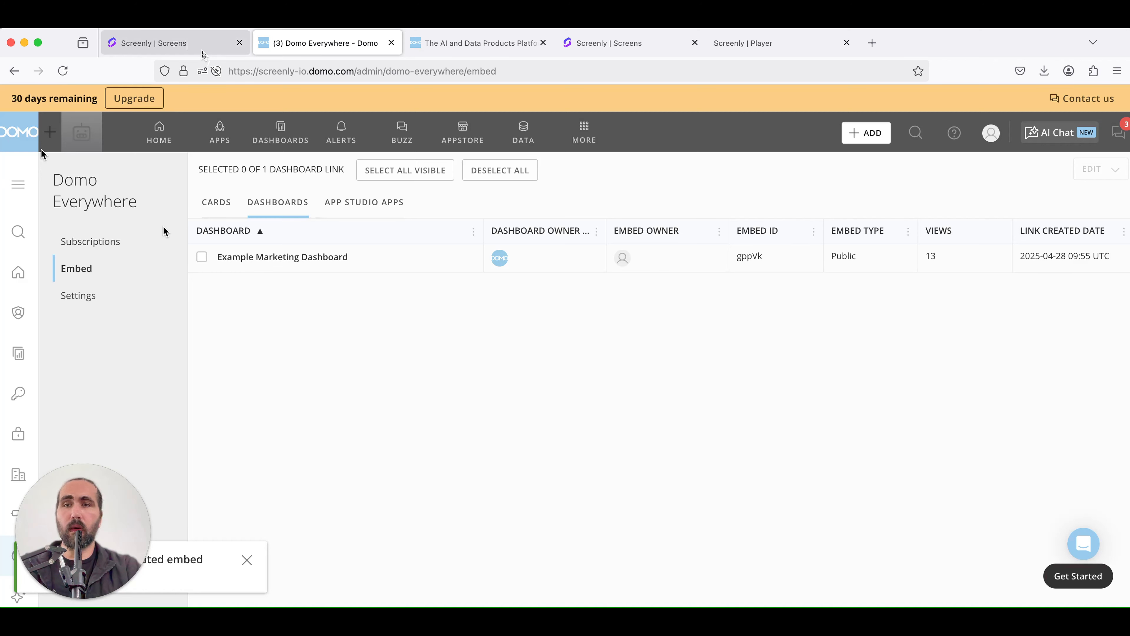
In Screenly, add new URL content using the copied Domo dashboard embed link
click(202, 52)
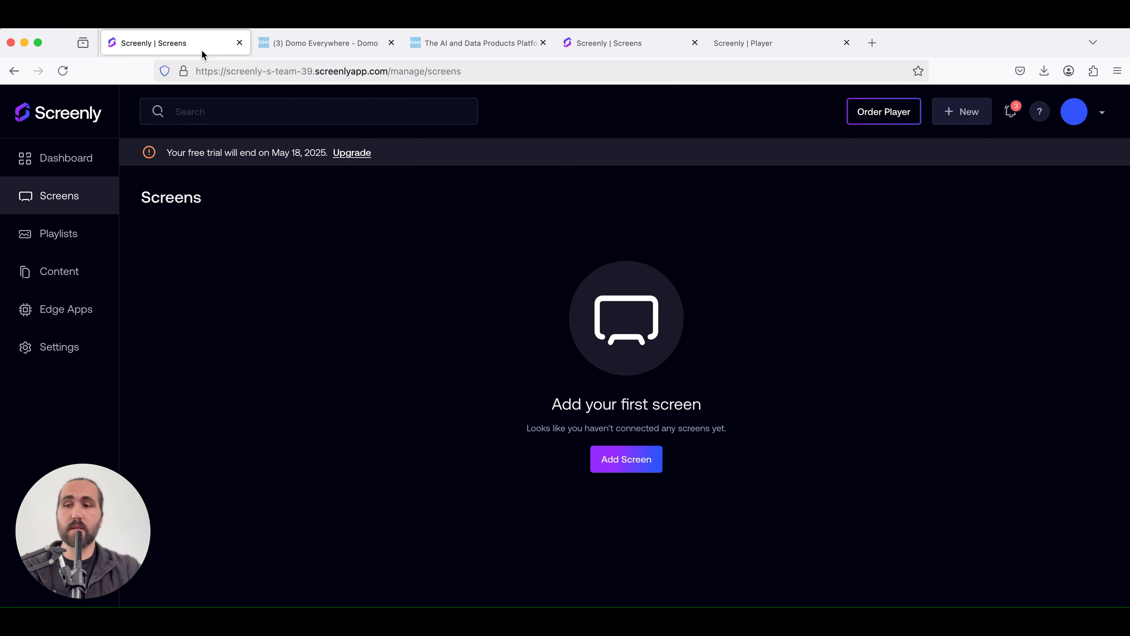
click(87, 268)
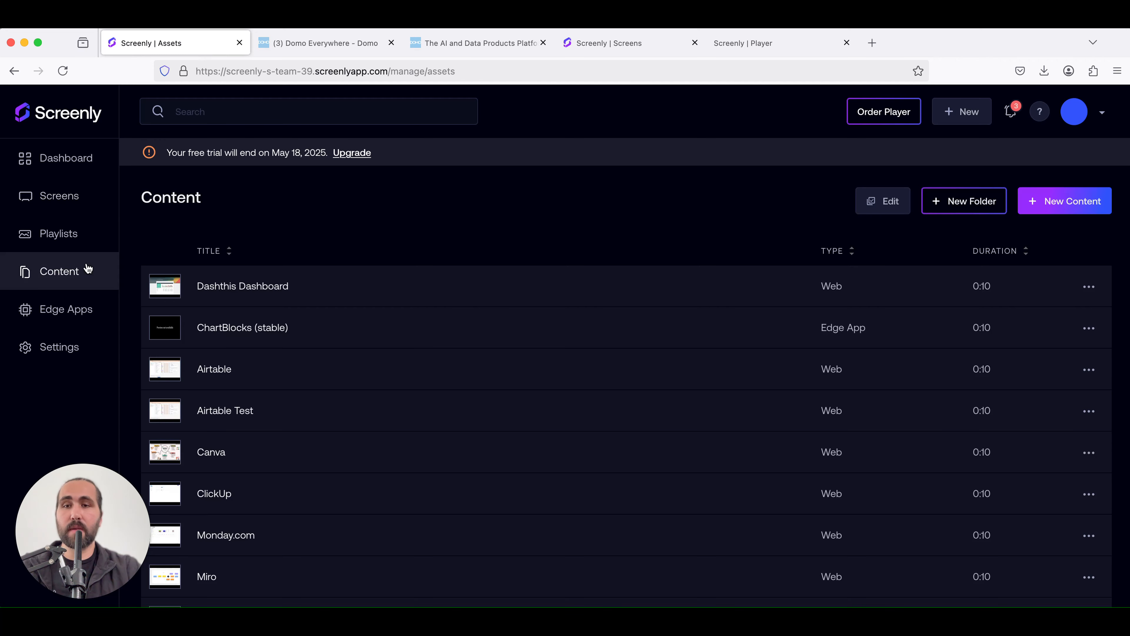
click(63, 71)
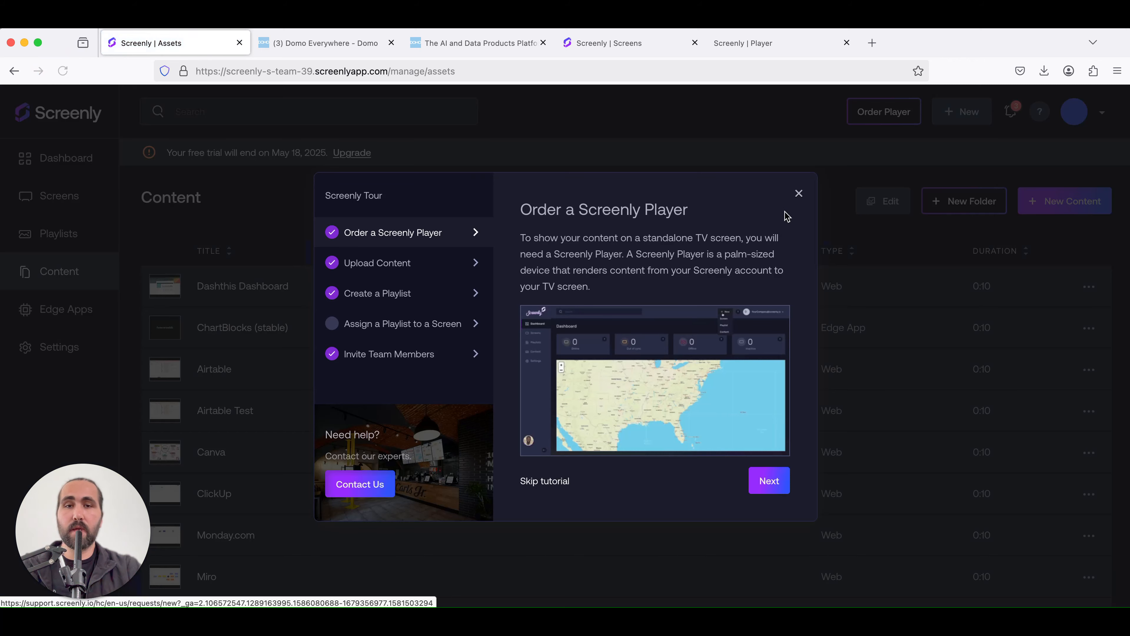
click(799, 194)
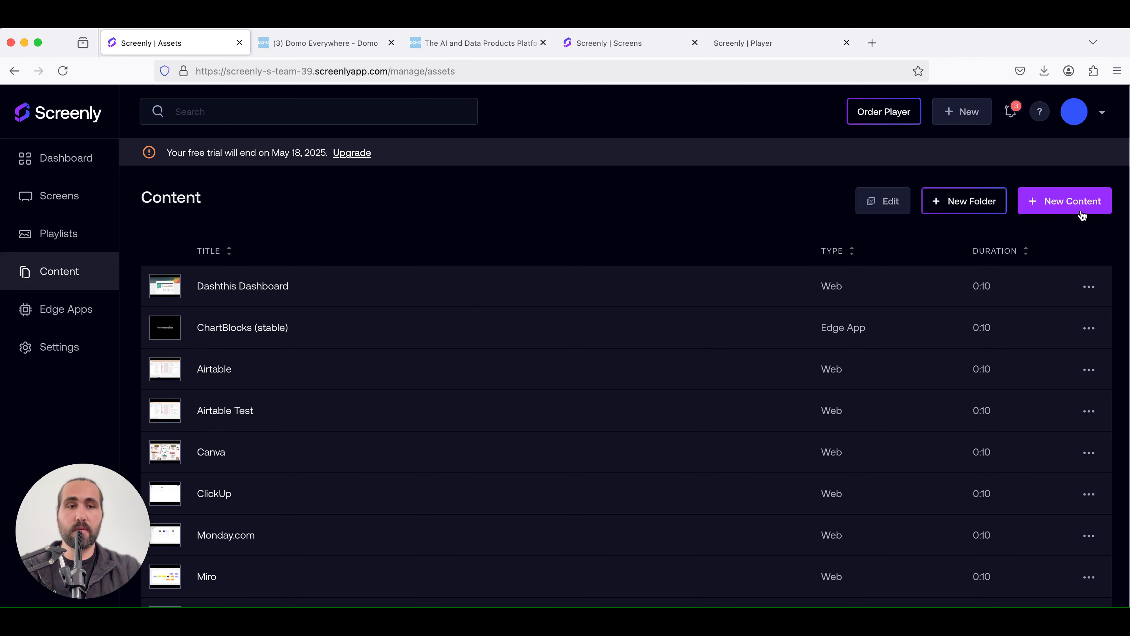
click(1081, 213)
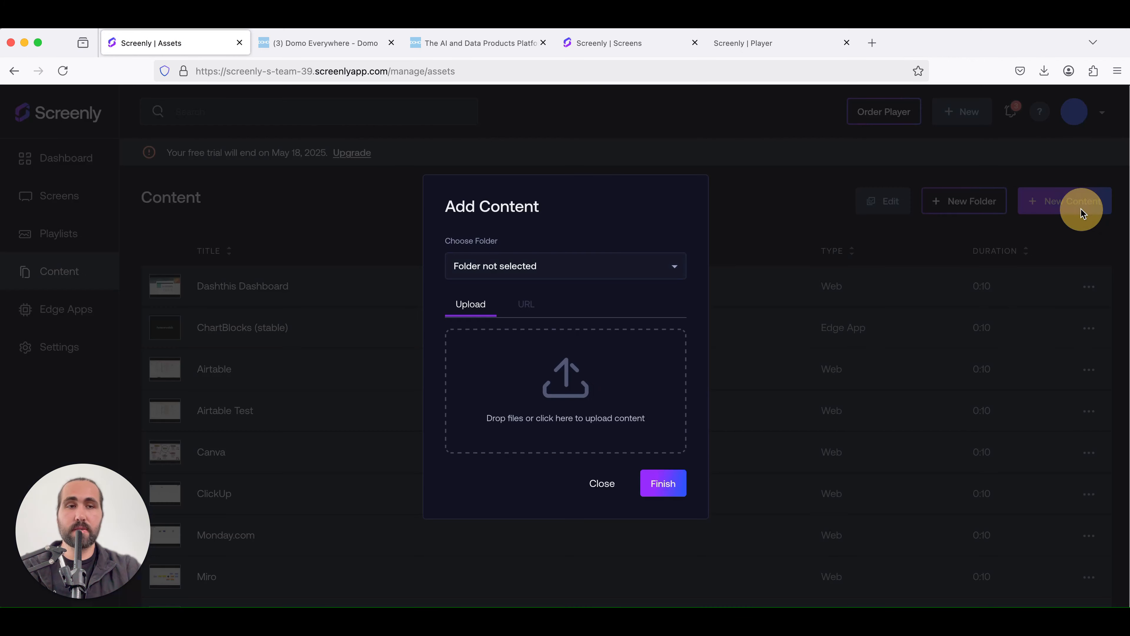
click(527, 308)
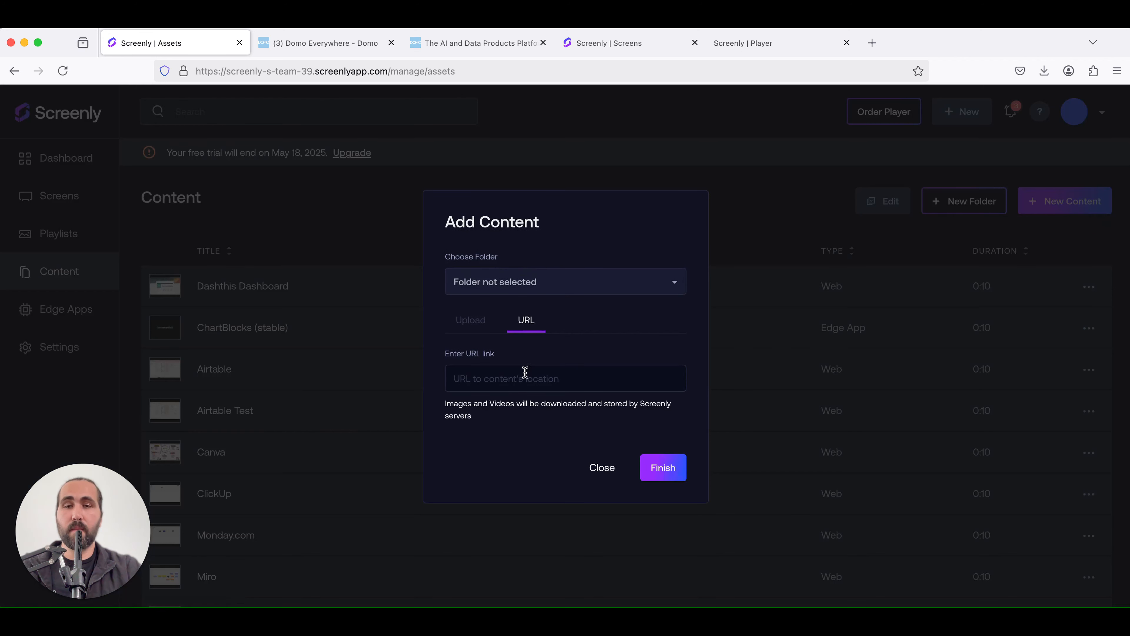
click(525, 376)
key(super+v)
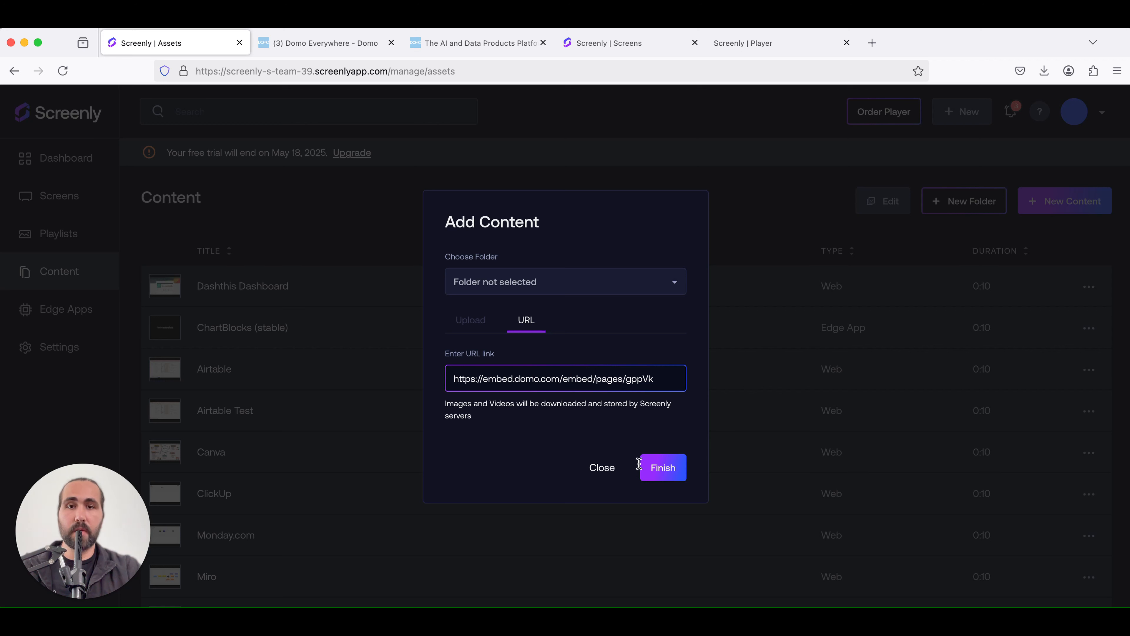
click(658, 472)
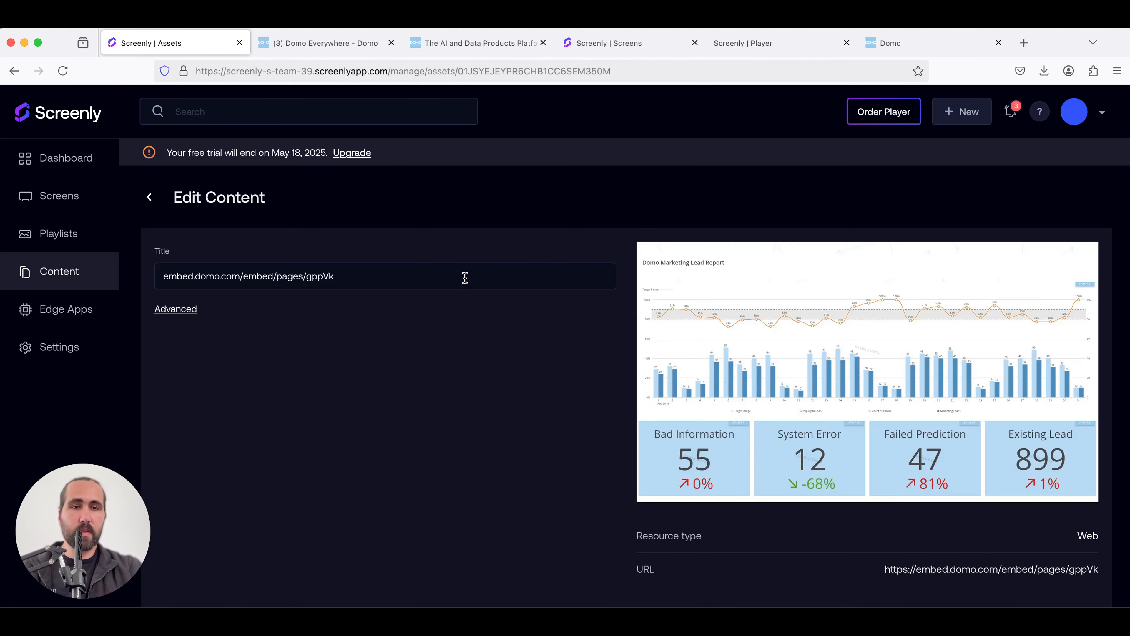
Rename the new content to Domo Dashboard and save it
triple_click(361, 272)
text(Dashboo)
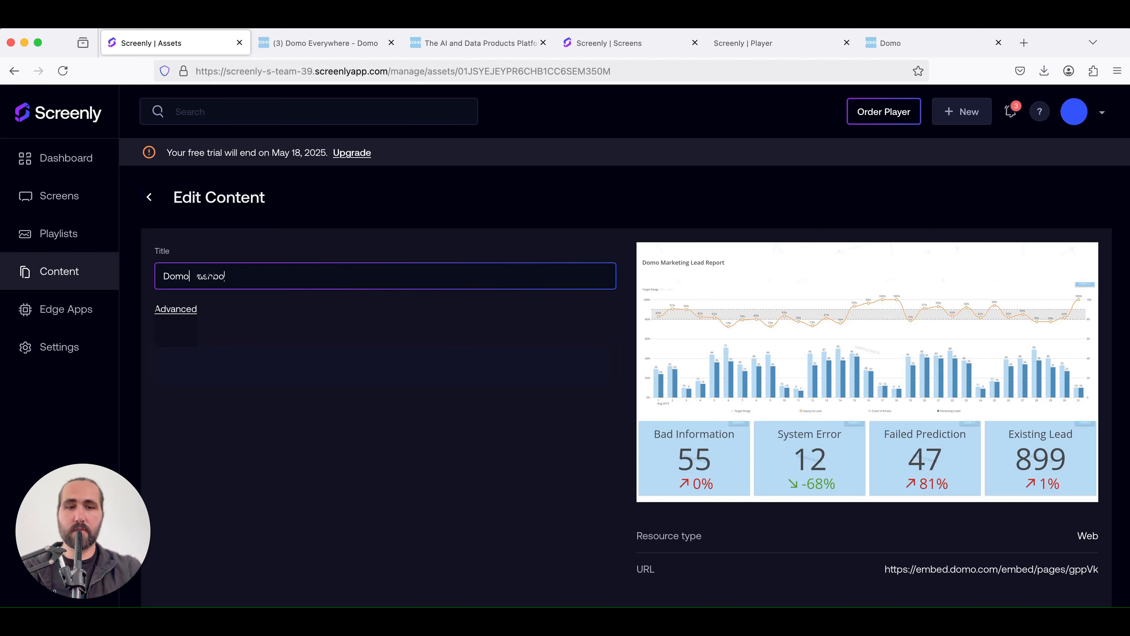
text(mo Dashboard)
scroll(641, 442, down, 2)
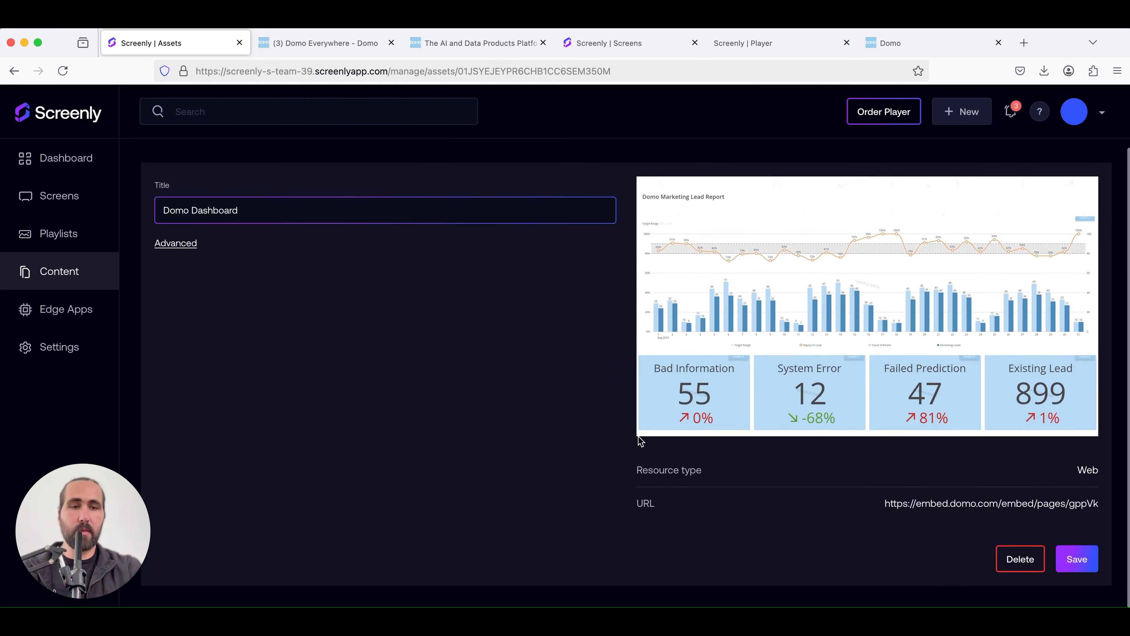
click(1082, 565)
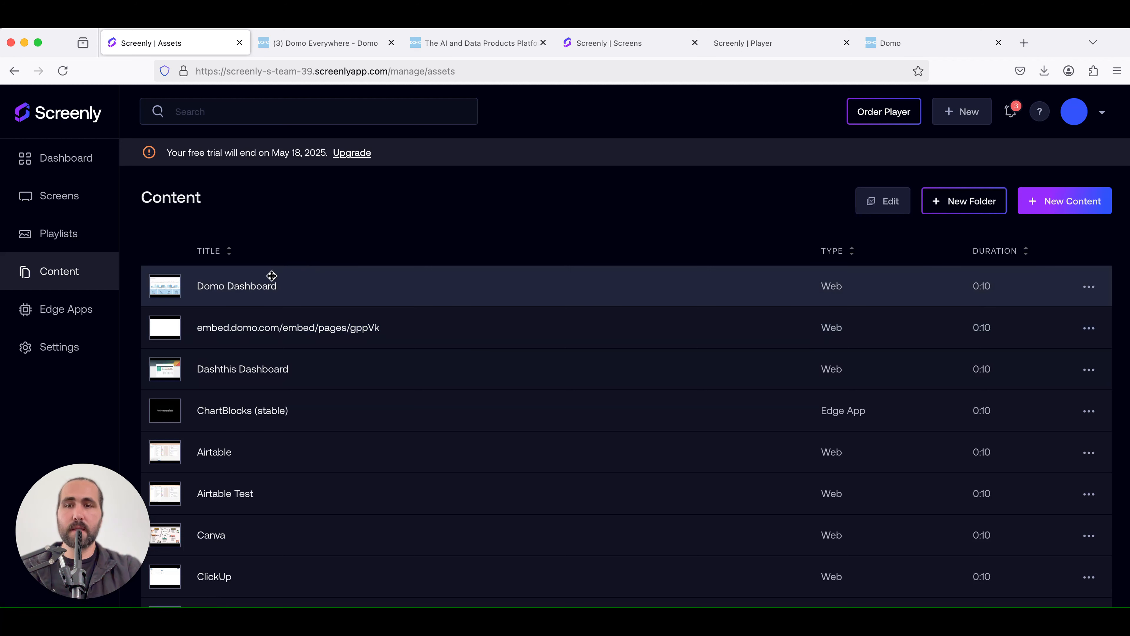
Create a new playlist named Domo Playlist
click(90, 236)
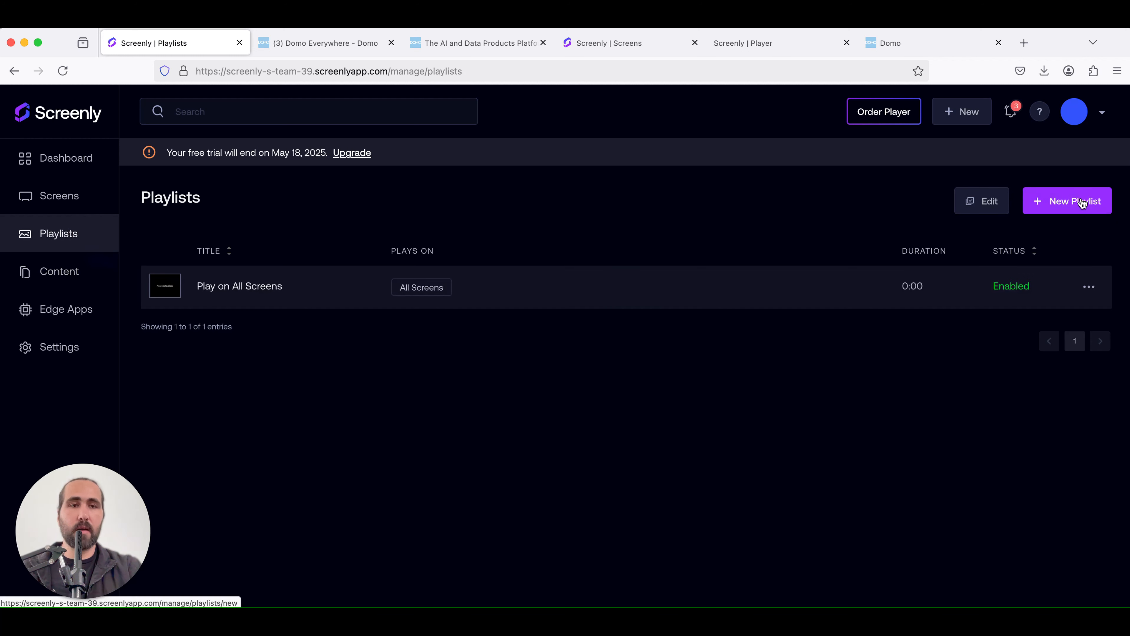
click(1062, 211)
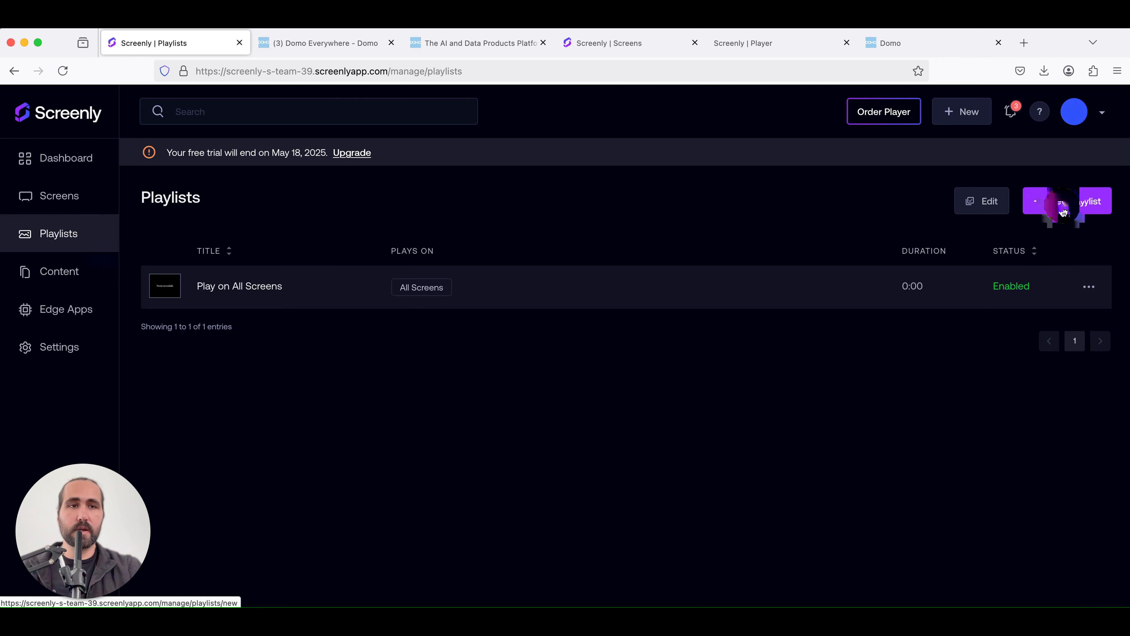
text(Do)
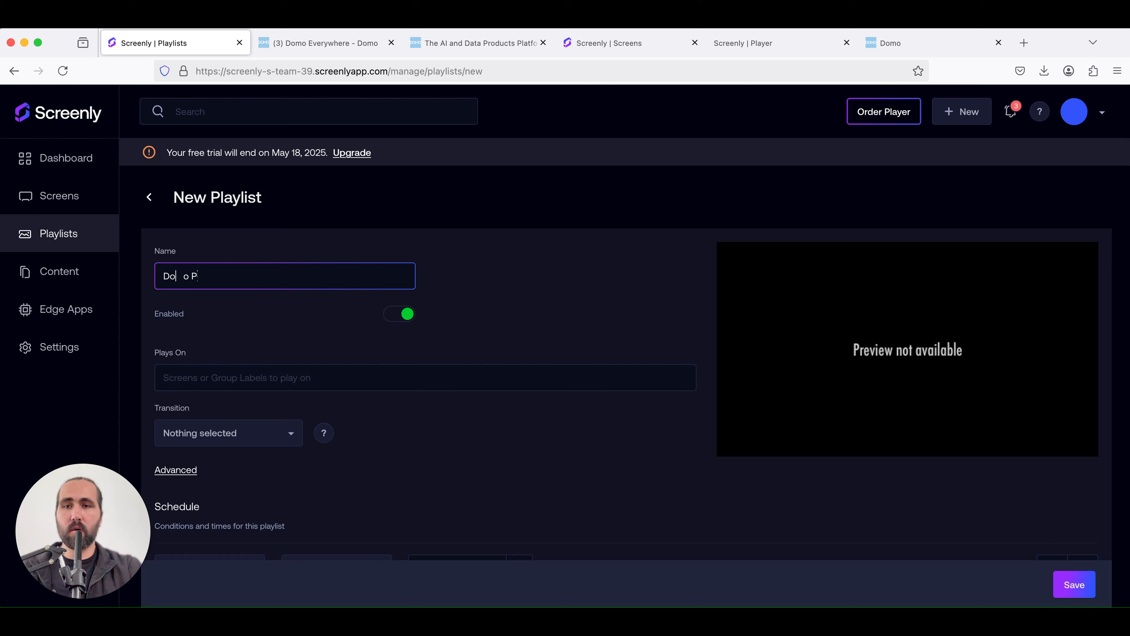
text(mo Playlist)
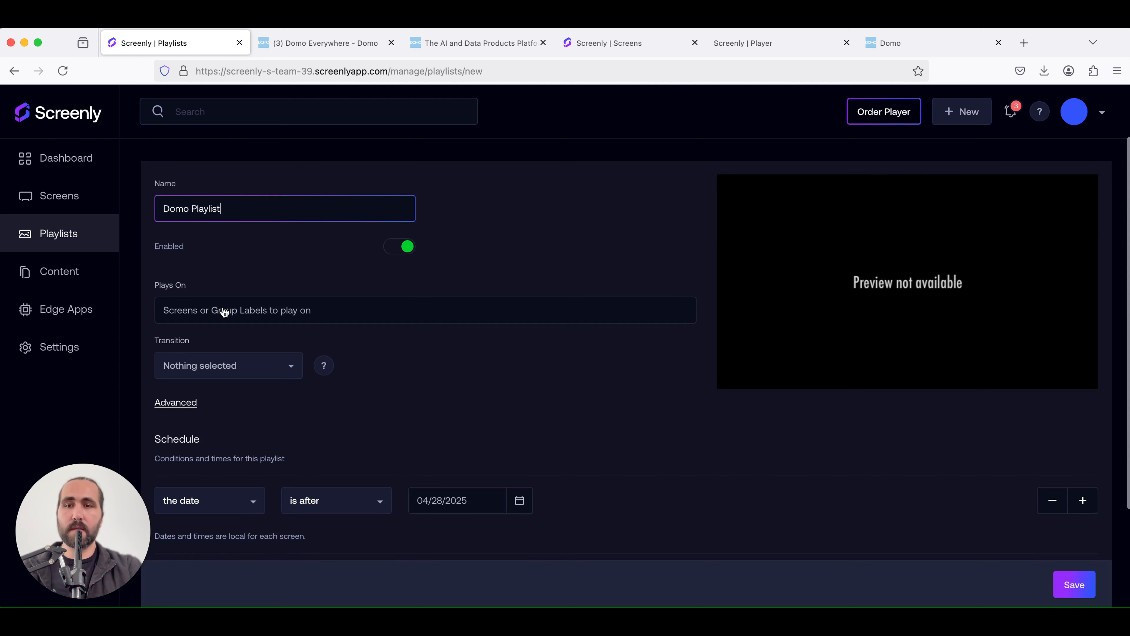
Set the playlist to play on Test Screen
click(224, 311)
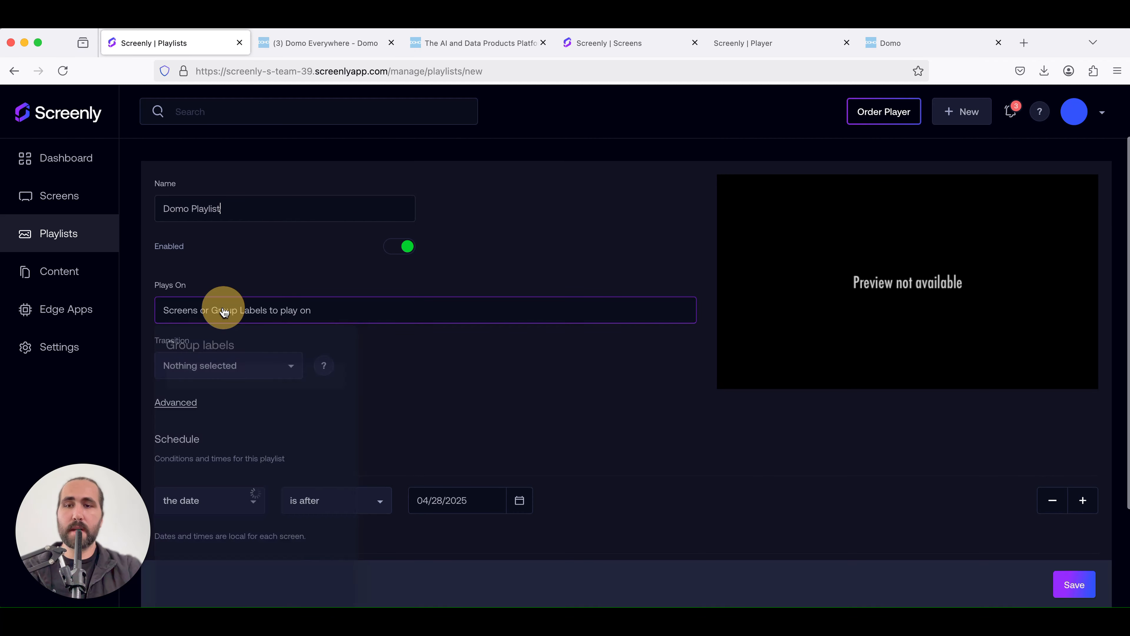
text(test)
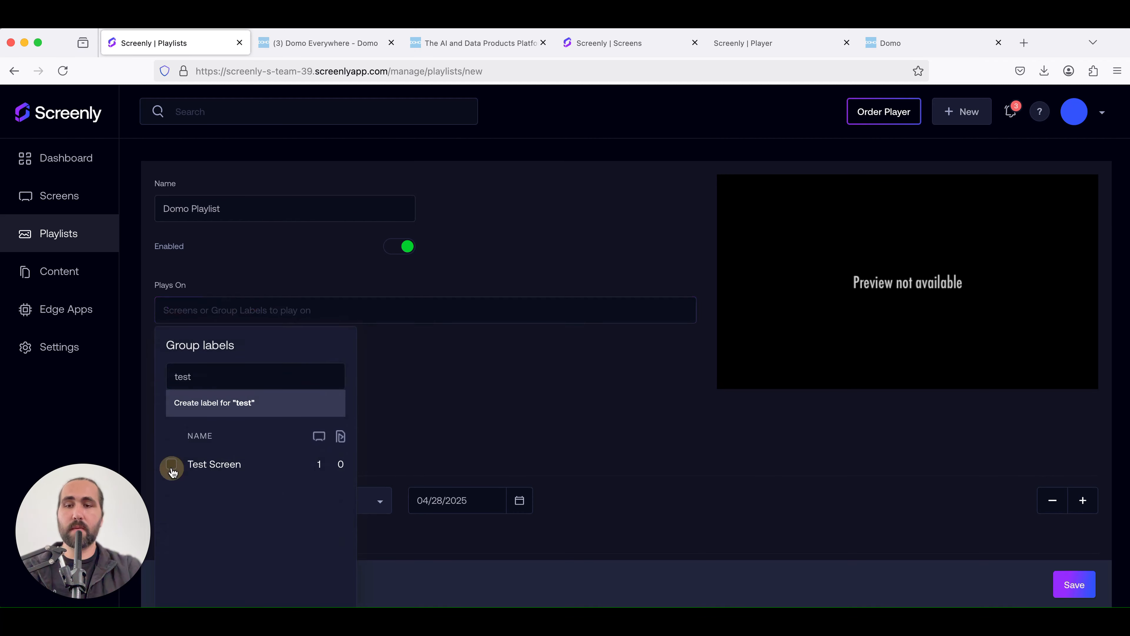
click(497, 393)
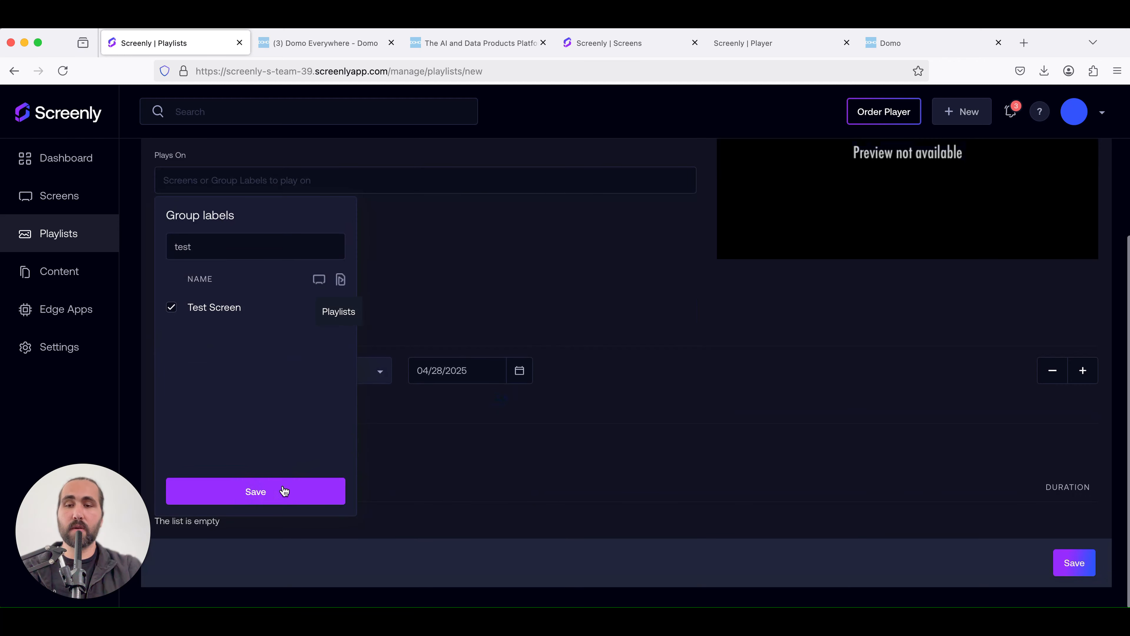
click(282, 490)
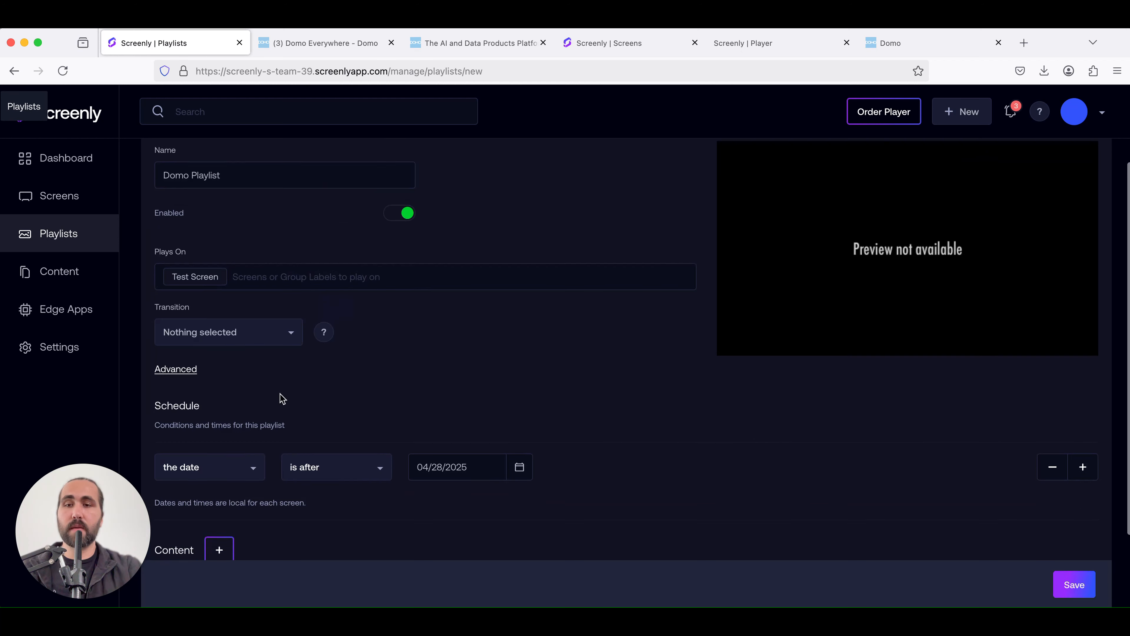
Set the playlist schedule's start date to 04/27/2025
scroll(282, 399, down, 2)
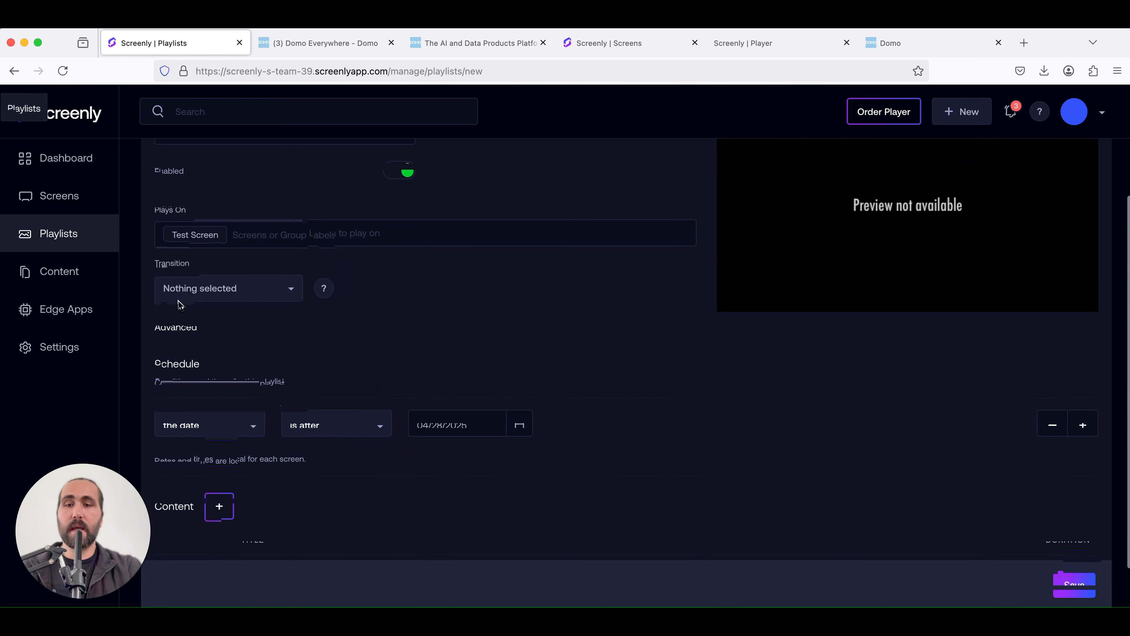
click(521, 372)
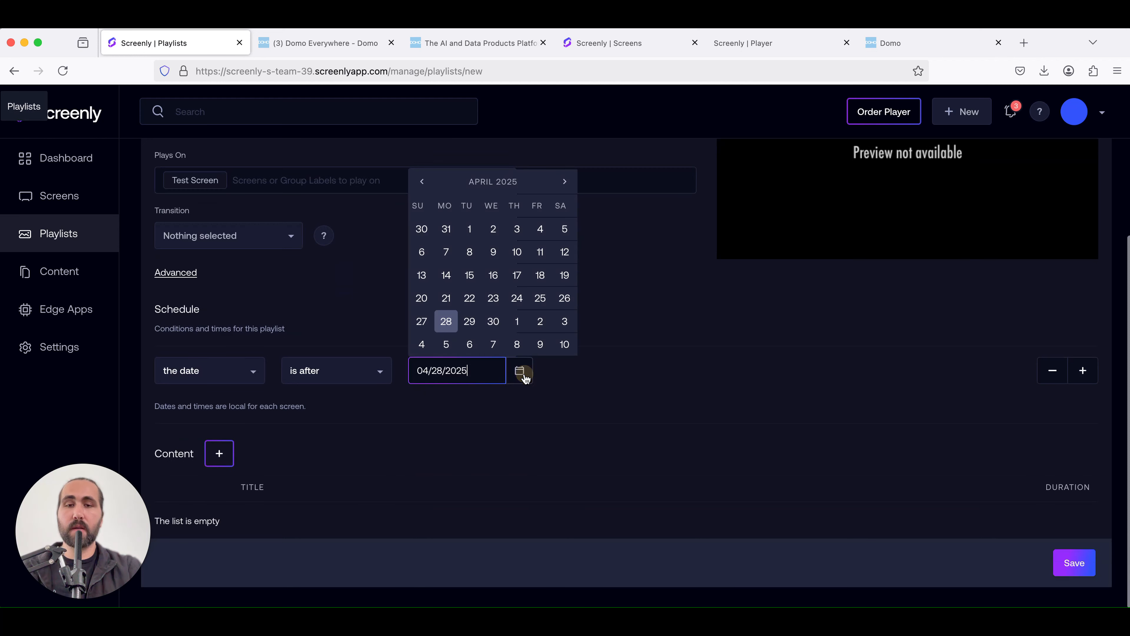
click(427, 320)
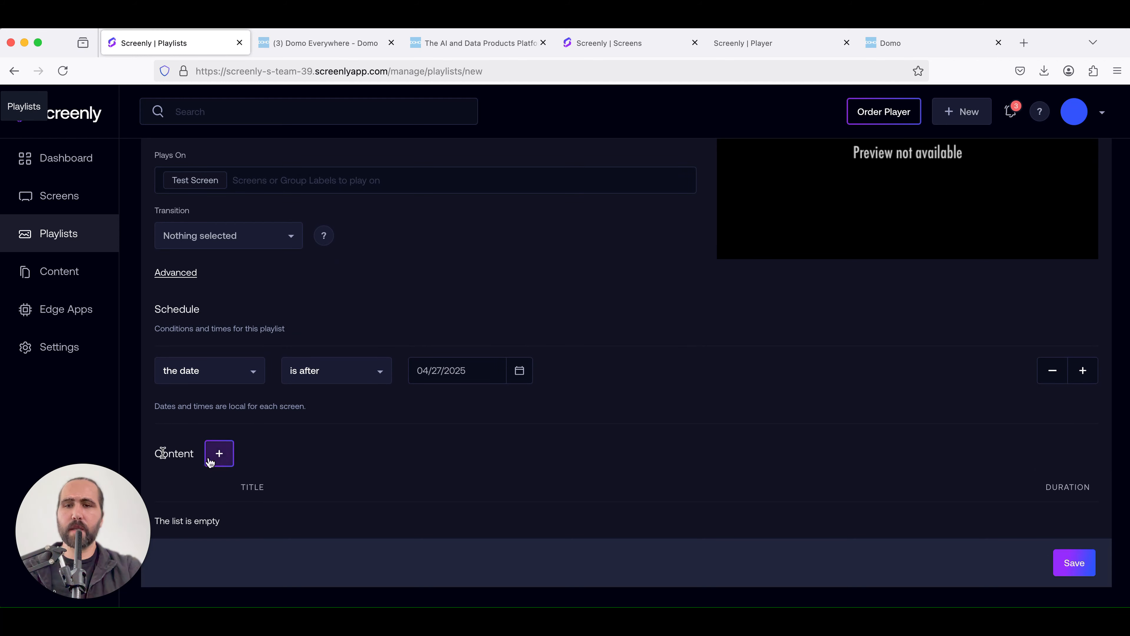
Add the Domo Dashboard content to the playlist and set its duration to 30
click(210, 460)
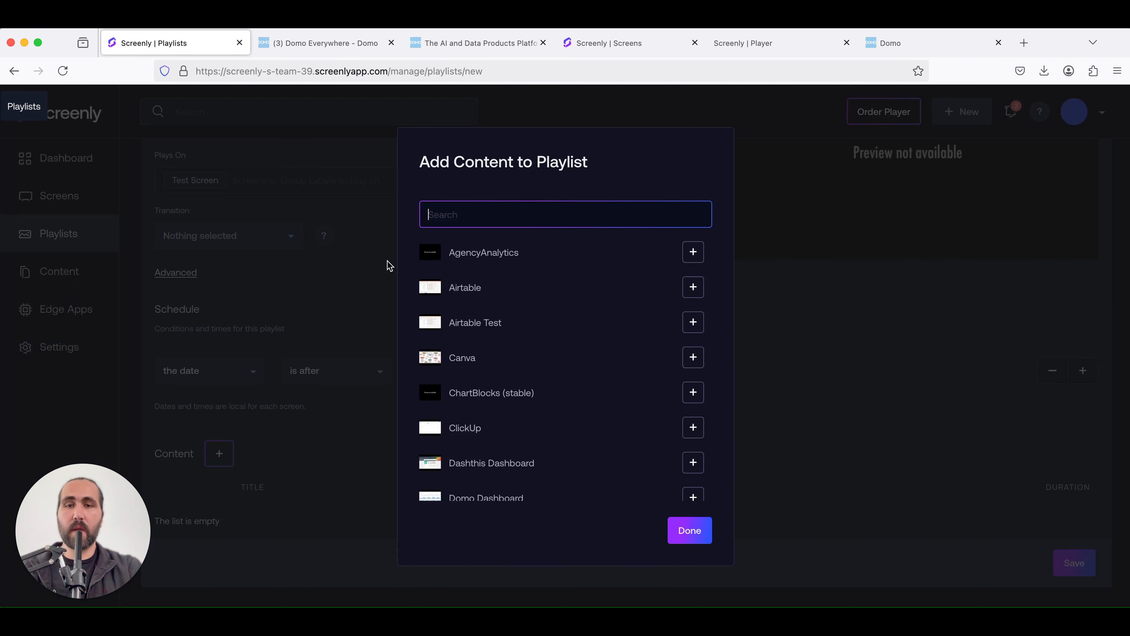
text(domo)
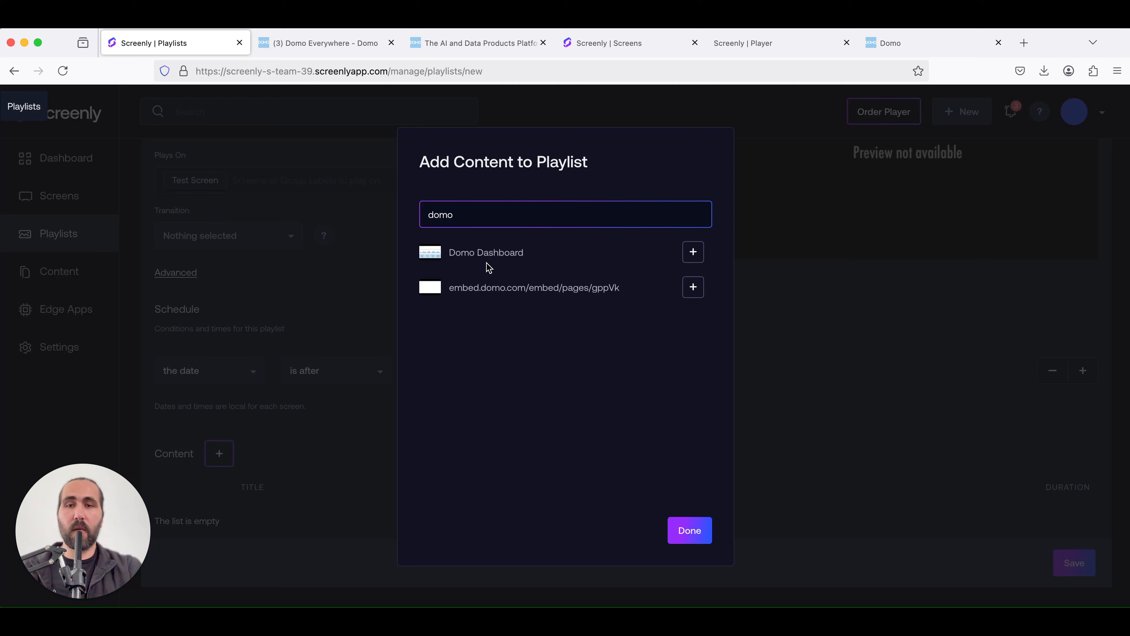
click(693, 252)
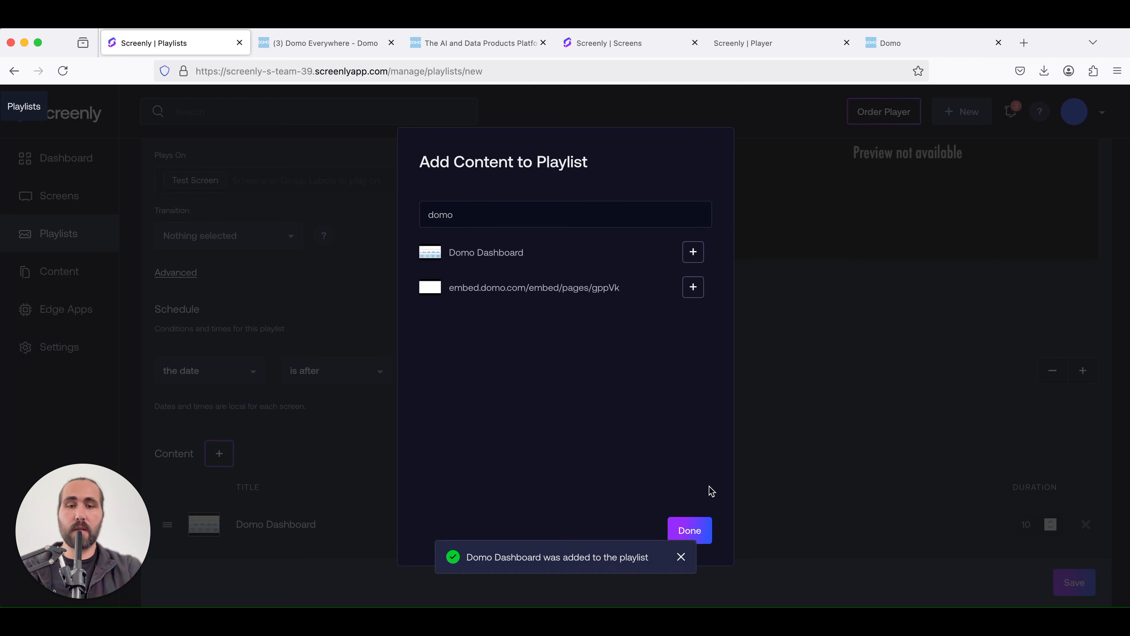
click(703, 526)
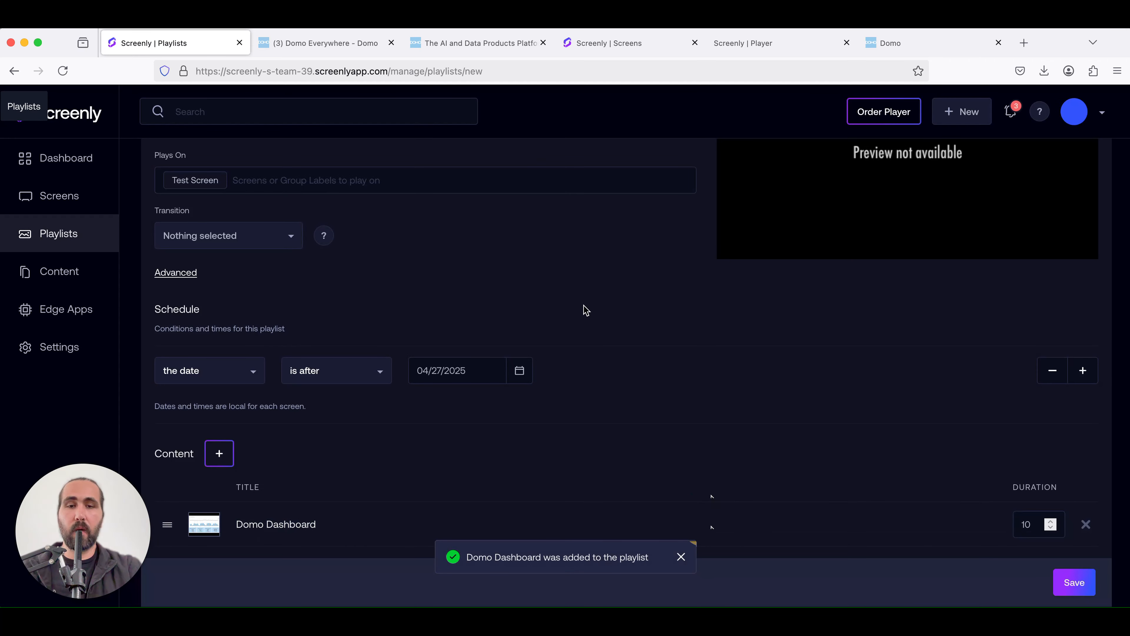
double_click(1024, 523)
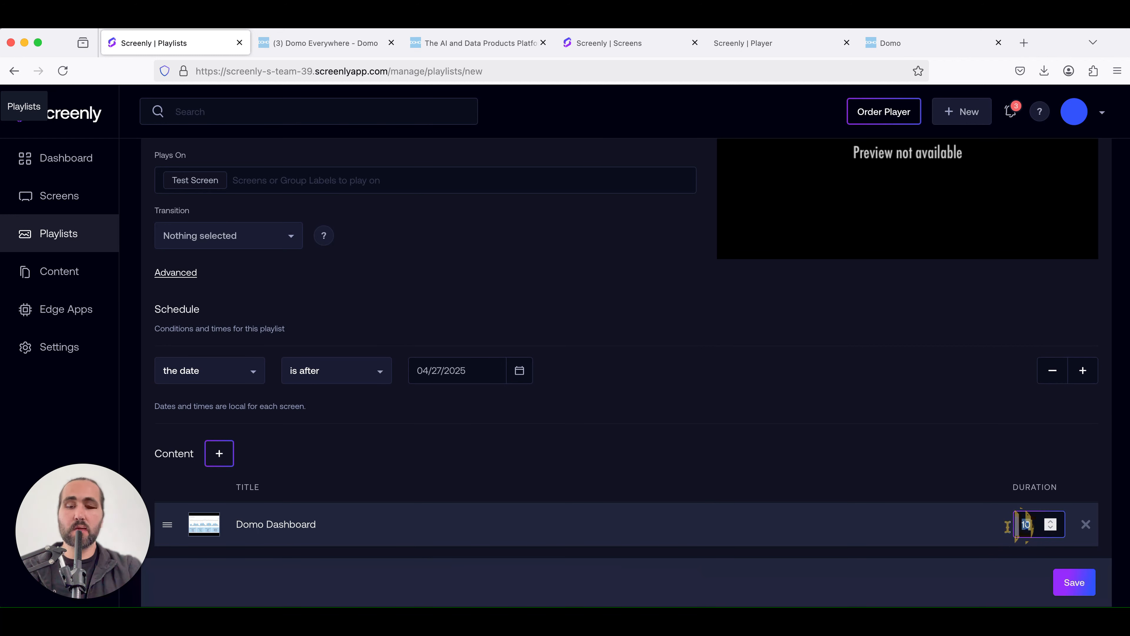
text(30)
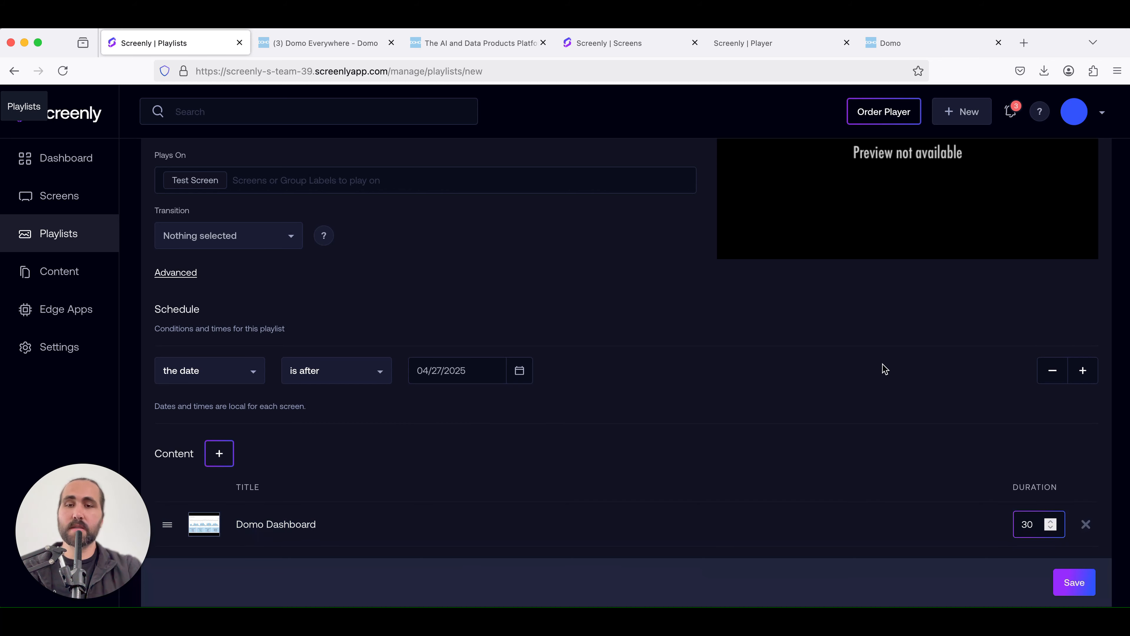
Save the new playlist
scroll(883, 369, up, 4)
scroll(882, 369, down, 4)
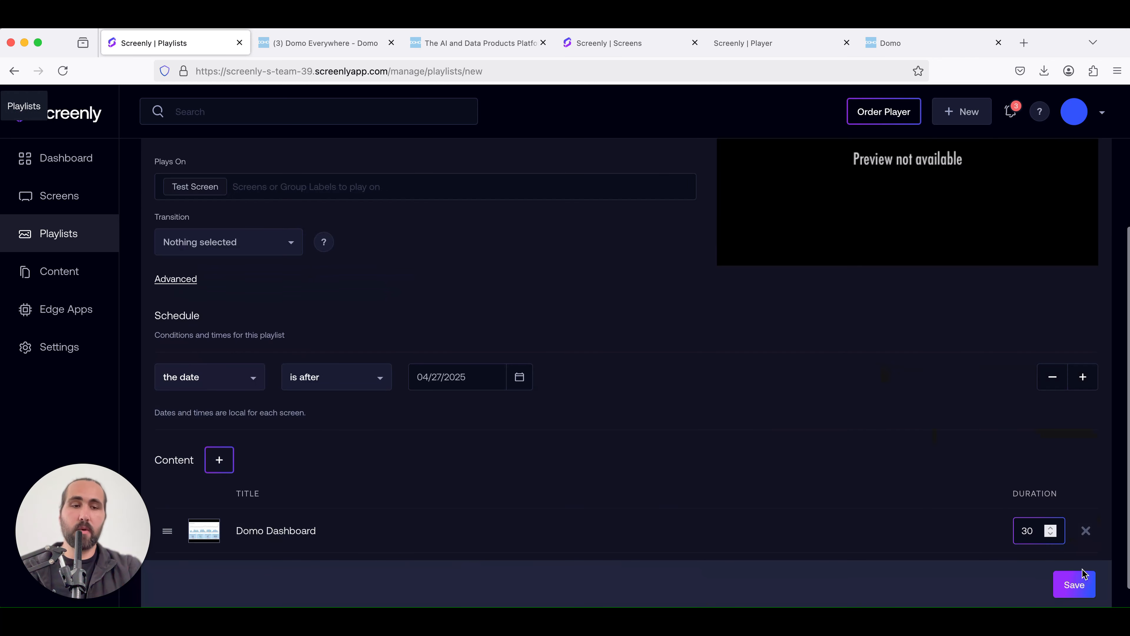
click(1084, 584)
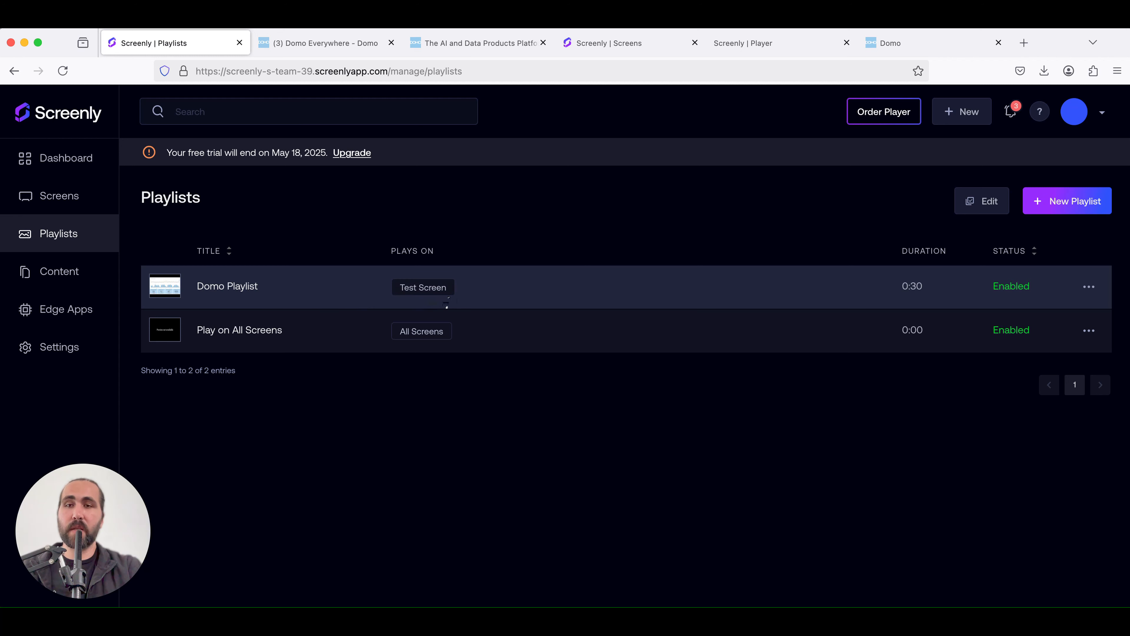
Open Test Screen's details to check which playlist and content it is currently playing
click(73, 208)
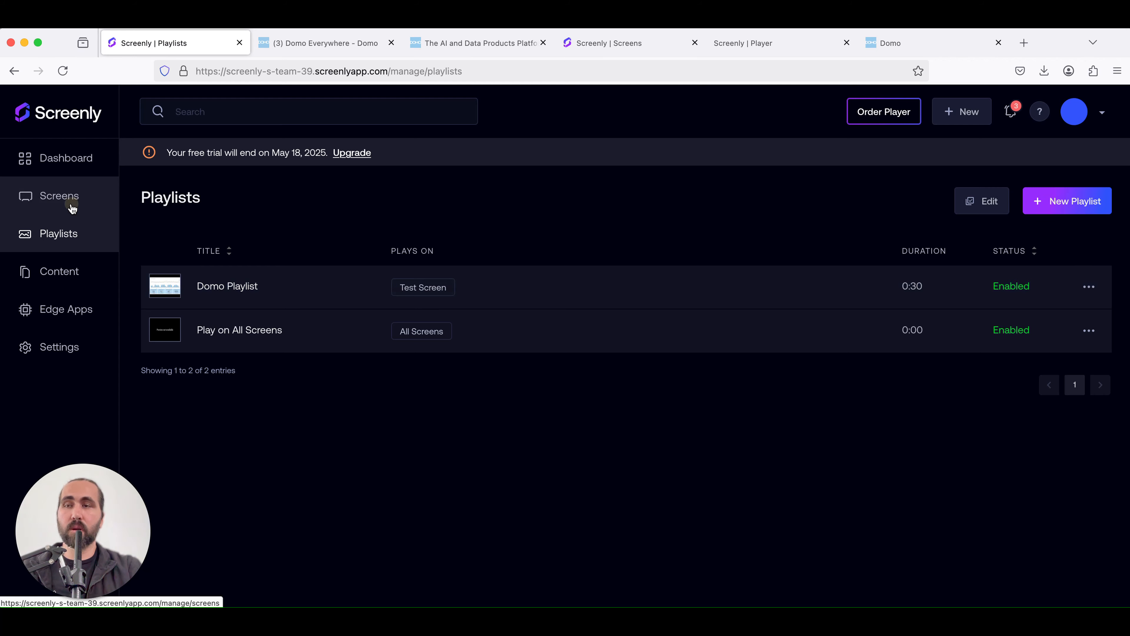
click(239, 291)
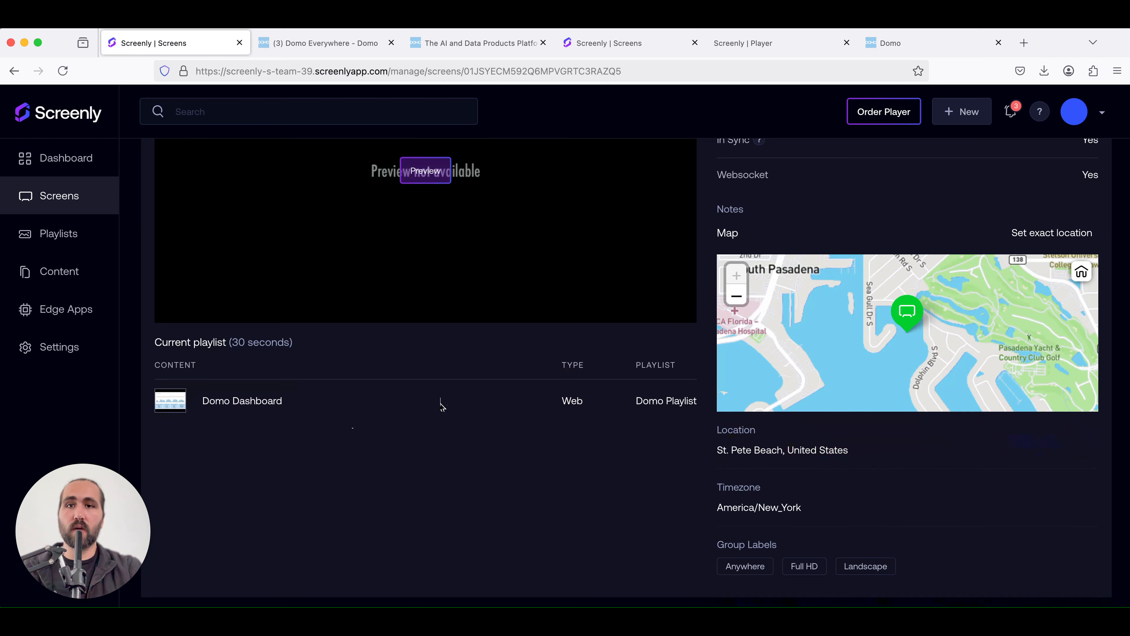
scroll(441, 403, up, 6)
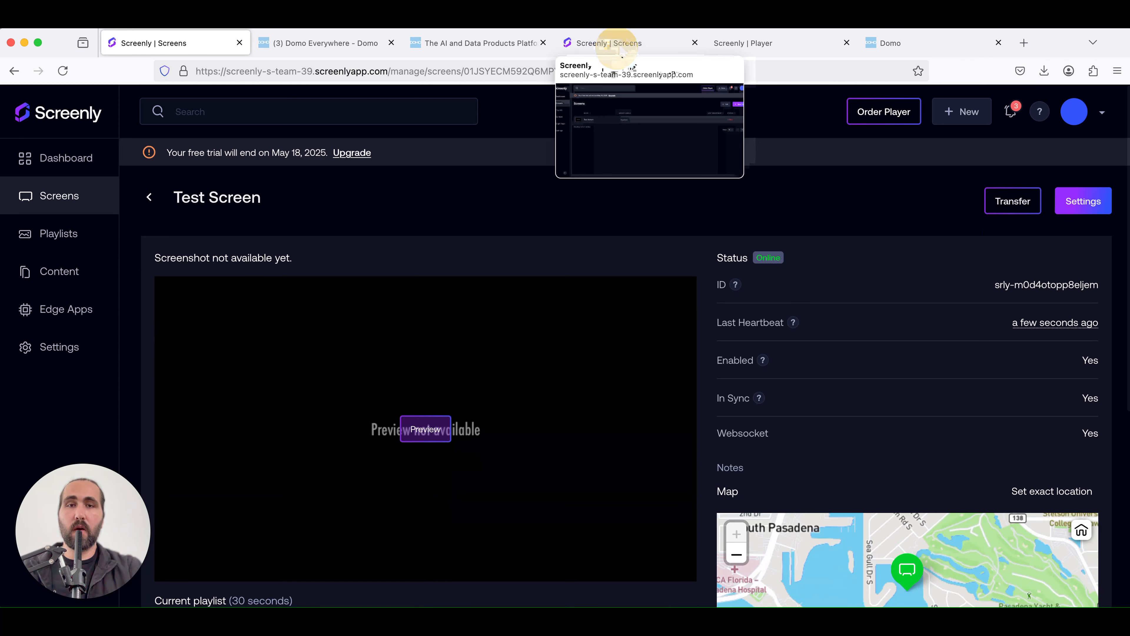
Review the Domo dashboard playing in the Screenly player tab alongside the Screenly content, playlists and screens lists
click(745, 43)
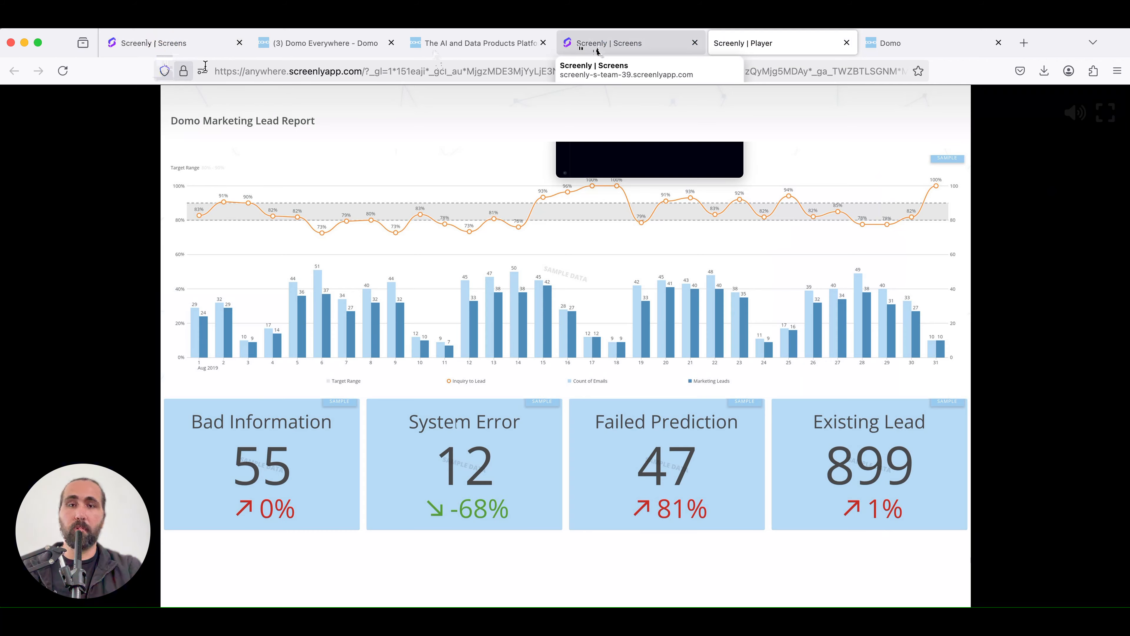
click(434, 49)
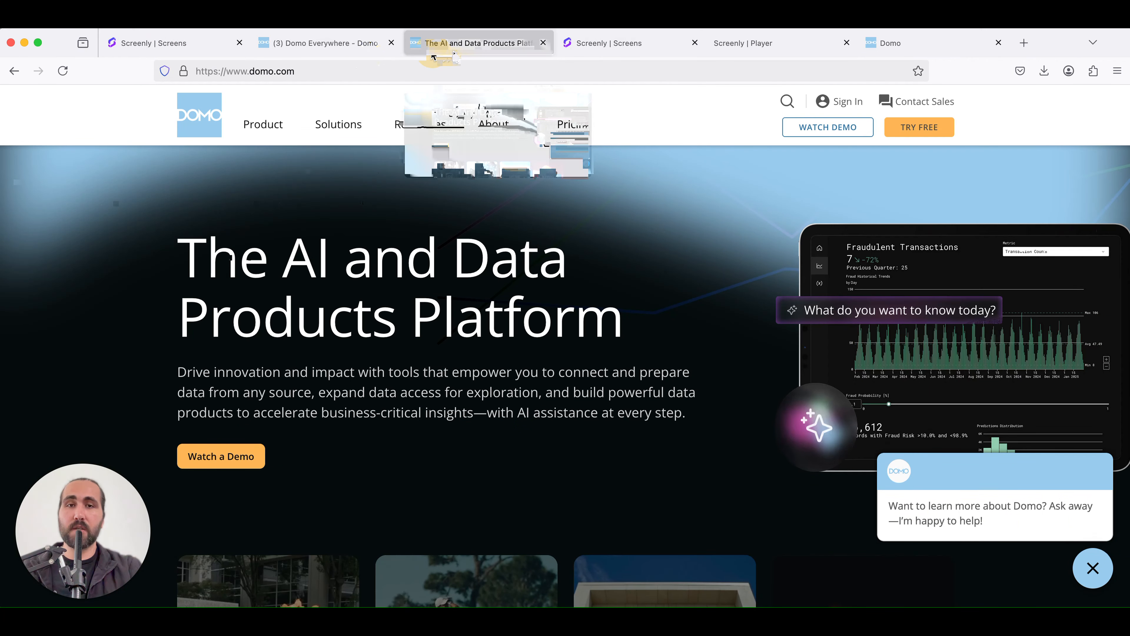
click(207, 43)
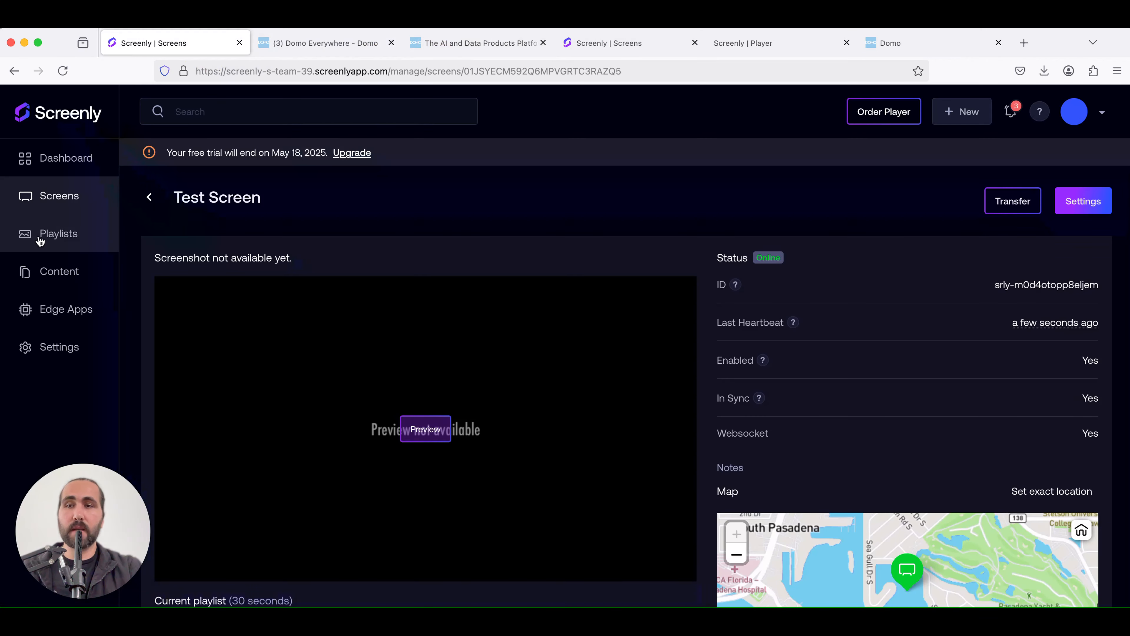
click(56, 258)
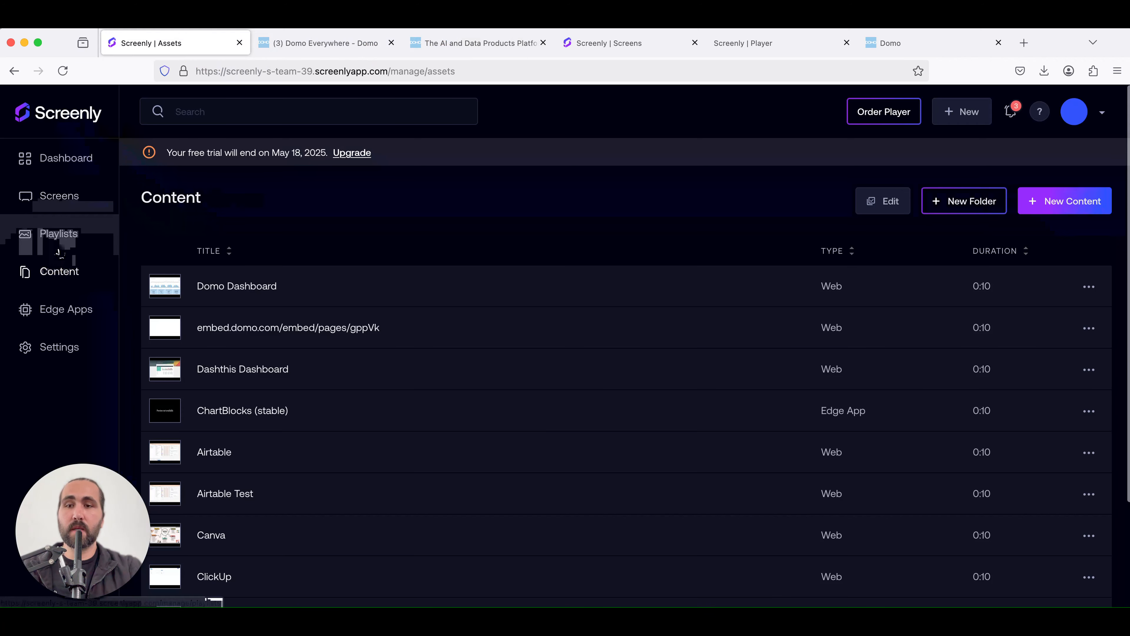
click(63, 238)
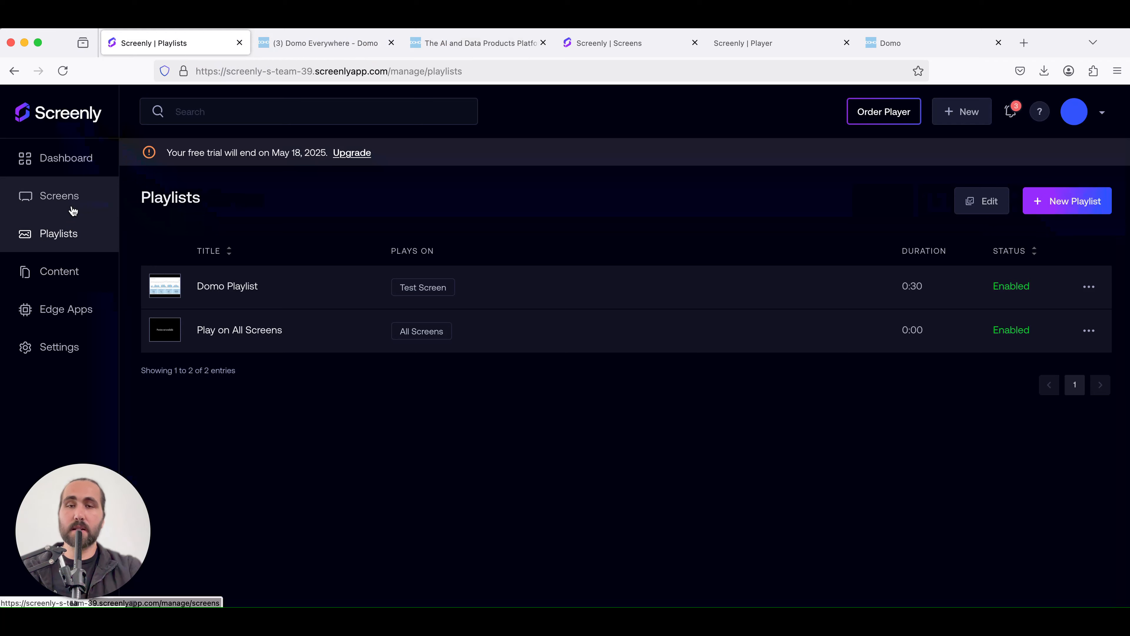
click(768, 51)
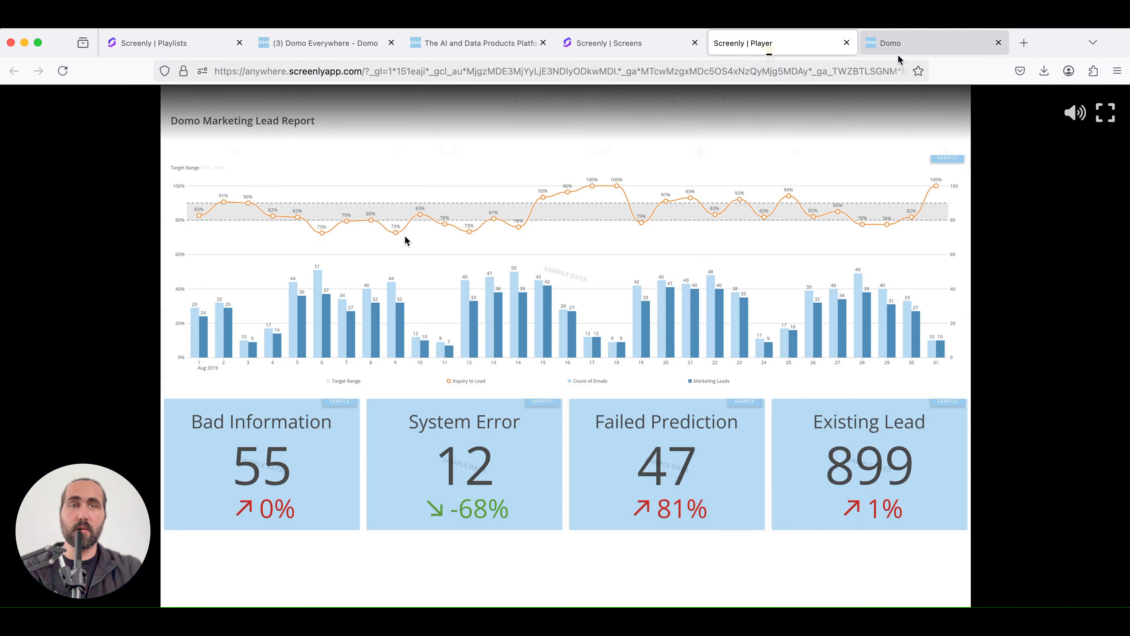
click(632, 43)
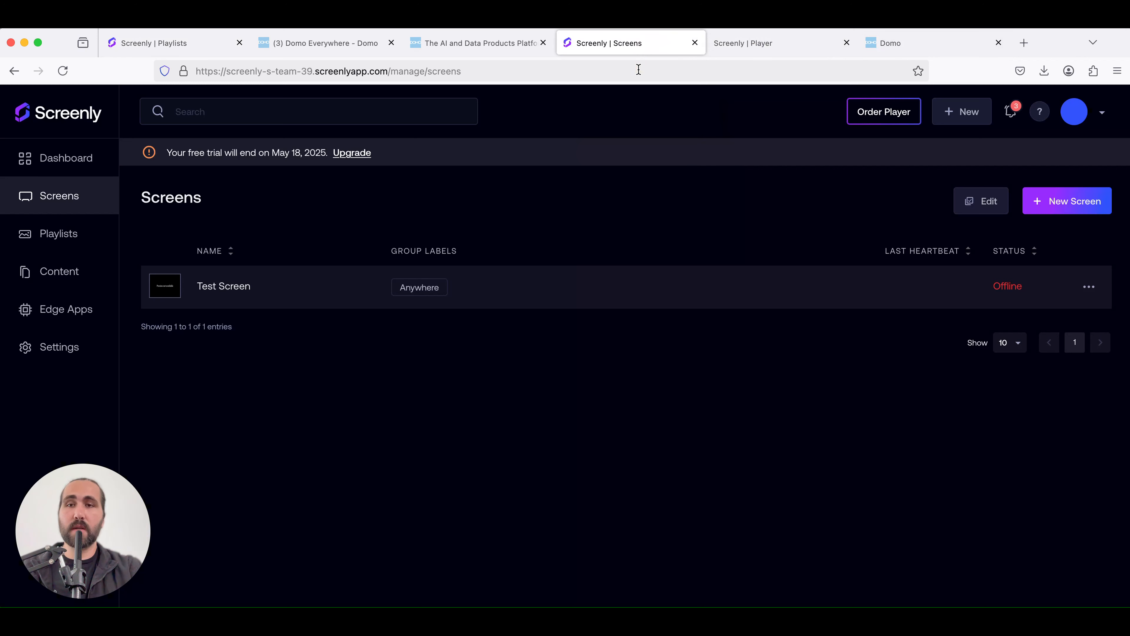